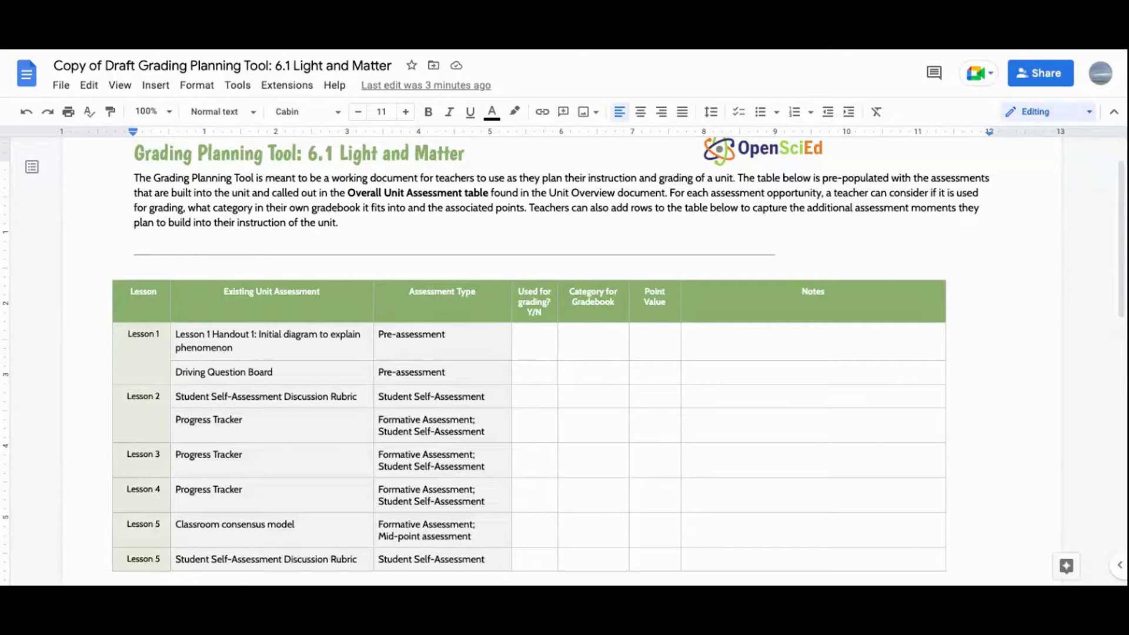
Review the existing unit assessments and assessment types listed in the grading planning table for Lessons 1 to 8
{"action": "scroll", "coordinate": [530, 353], "scroll_direction": "down", "scroll_amount": 4}
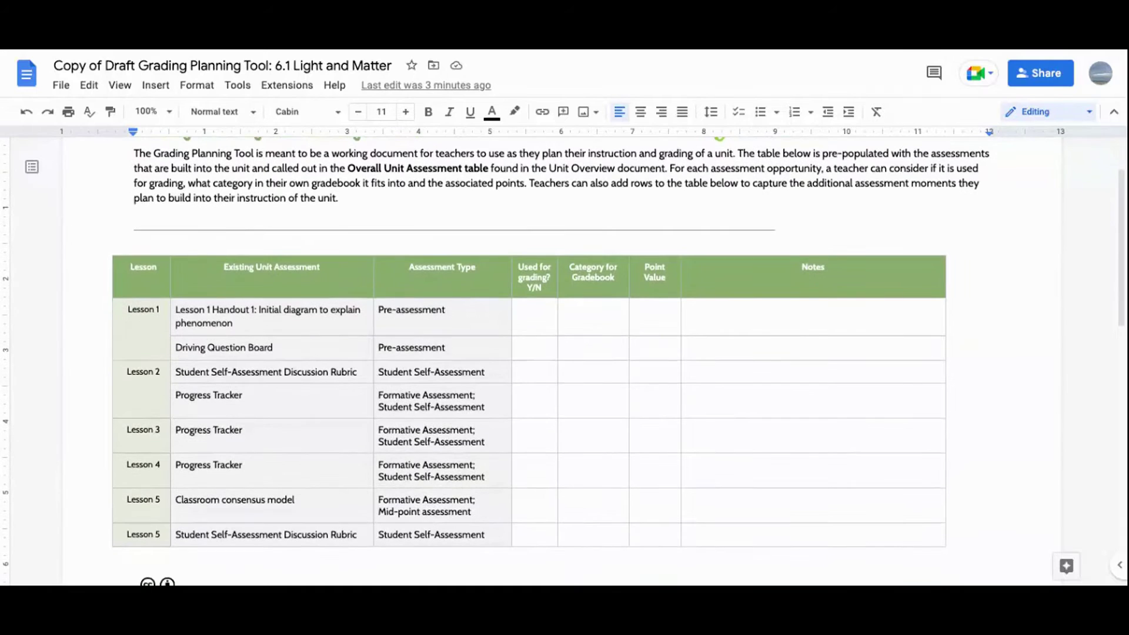
{"action": "scroll", "coordinate": [529, 353], "scroll_direction": "down", "scroll_amount": 4}
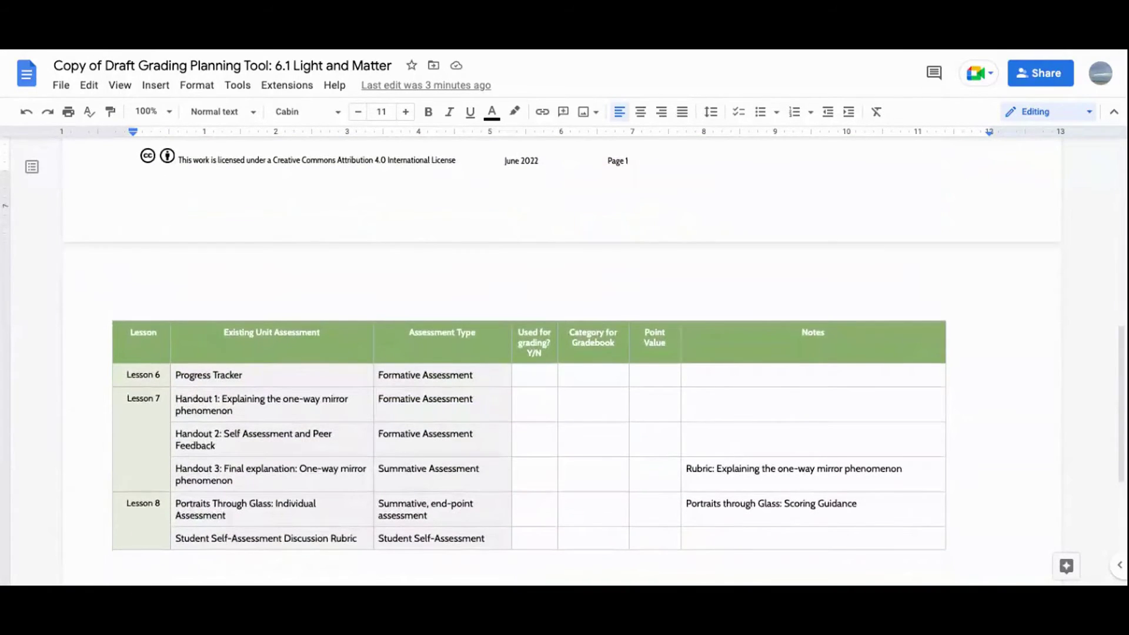
{"action": "scroll", "coordinate": [529, 353], "scroll_direction": "up", "scroll_amount": 3}
{"action": "scroll", "coordinate": [530, 353], "scroll_direction": "up", "scroll_amount": 1}
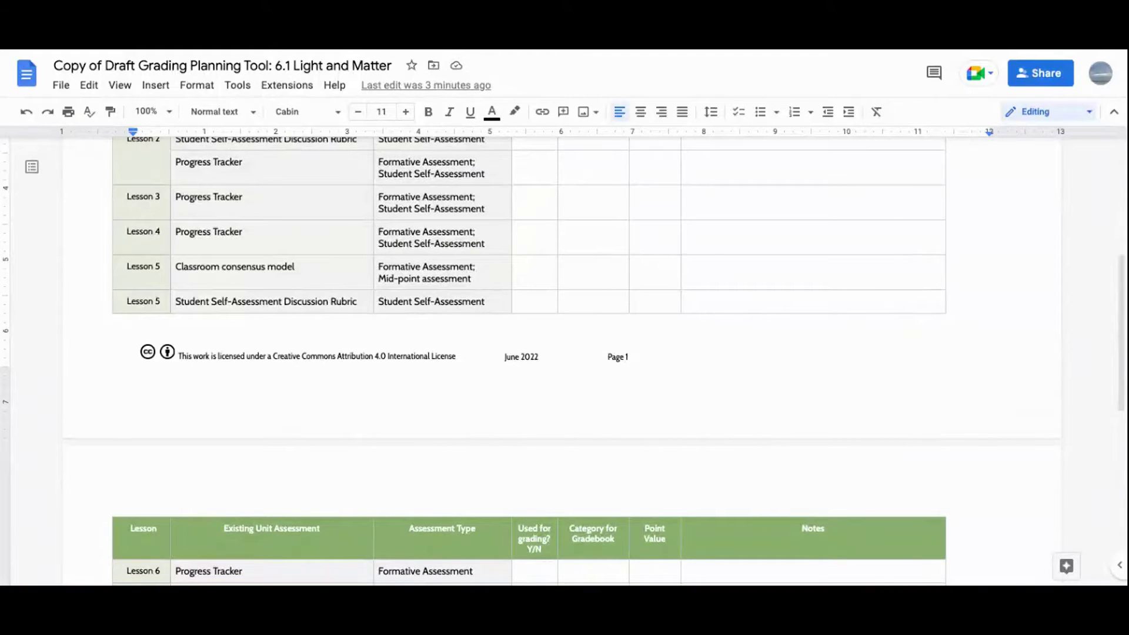
{"action": "scroll", "coordinate": [530, 353], "scroll_direction": "up", "scroll_amount": 2}
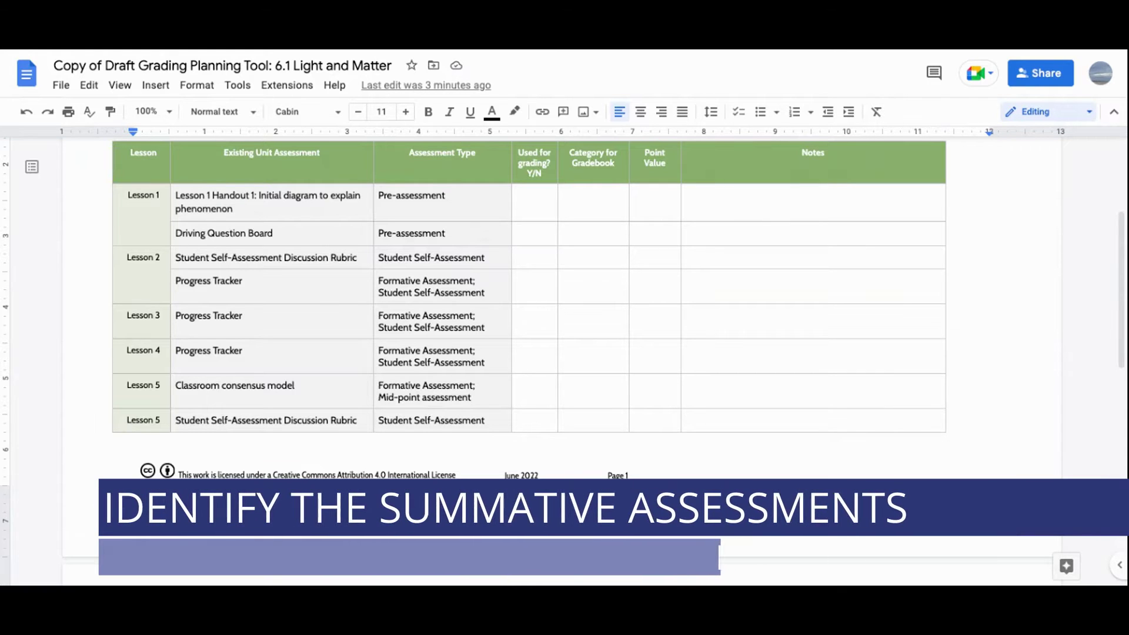
Mark the Lesson 7 Handout 3 summative assessment as used for grading (Y), with gradebook category Product and 15 points
{"action": "scroll", "coordinate": [564, 294], "scroll_direction": "down", "scroll_amount": 4}
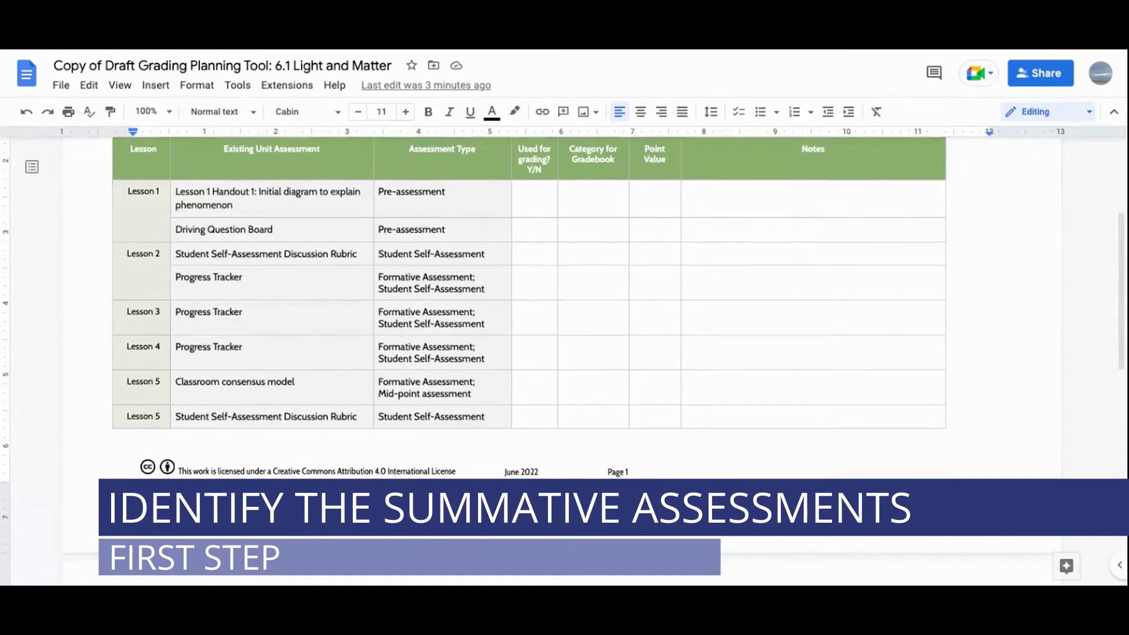
{"action": "scroll", "coordinate": [565, 353], "scroll_direction": "down", "scroll_amount": 3}
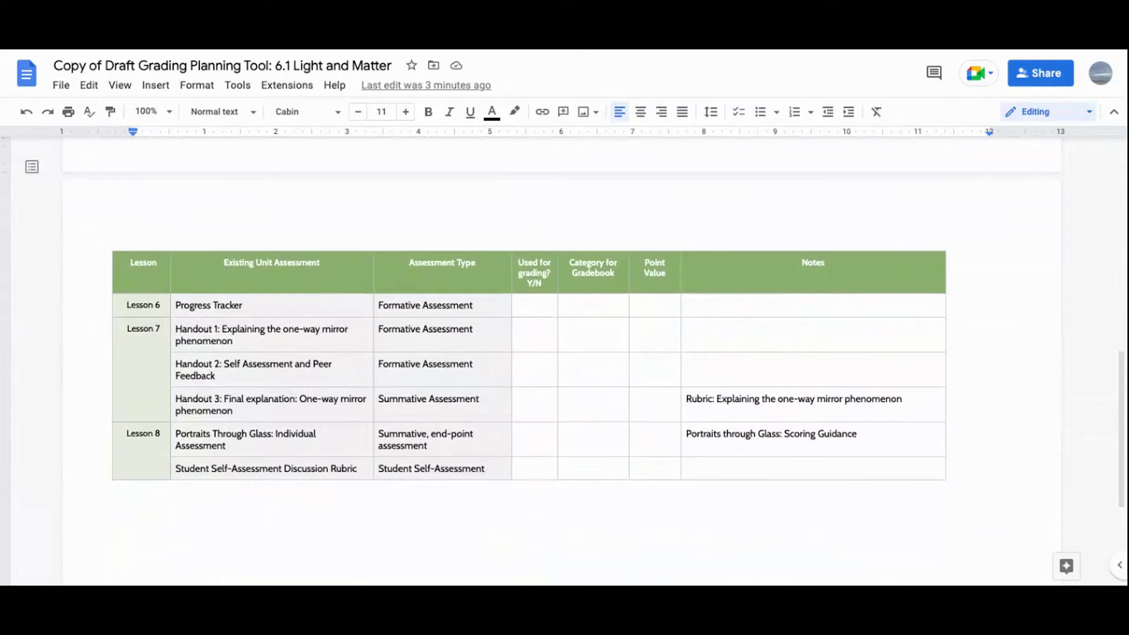
{"action": "left_click", "coordinate": [517, 399]}
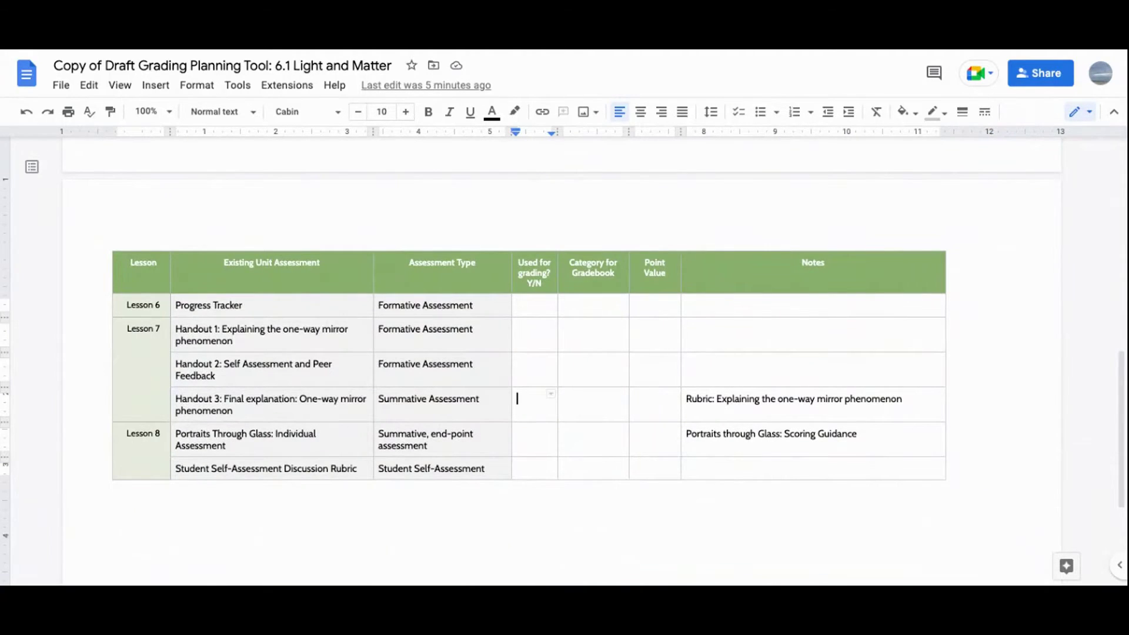
{"action": "type", "text": "Y"}
{"action": "key", "text": "Tab"}
{"action": "type", "text": "Product"}
{"action": "key", "text": "Tab"}
{"action": "type", "text": "15"}
Mark the Lesson 8 Portraits Through Glass individual assessment as used for grading (Y), with category Product and 12 points
{"action": "key", "text": "Down"}
{"action": "key", "text": "Left"}
{"action": "key", "text": "Left"}
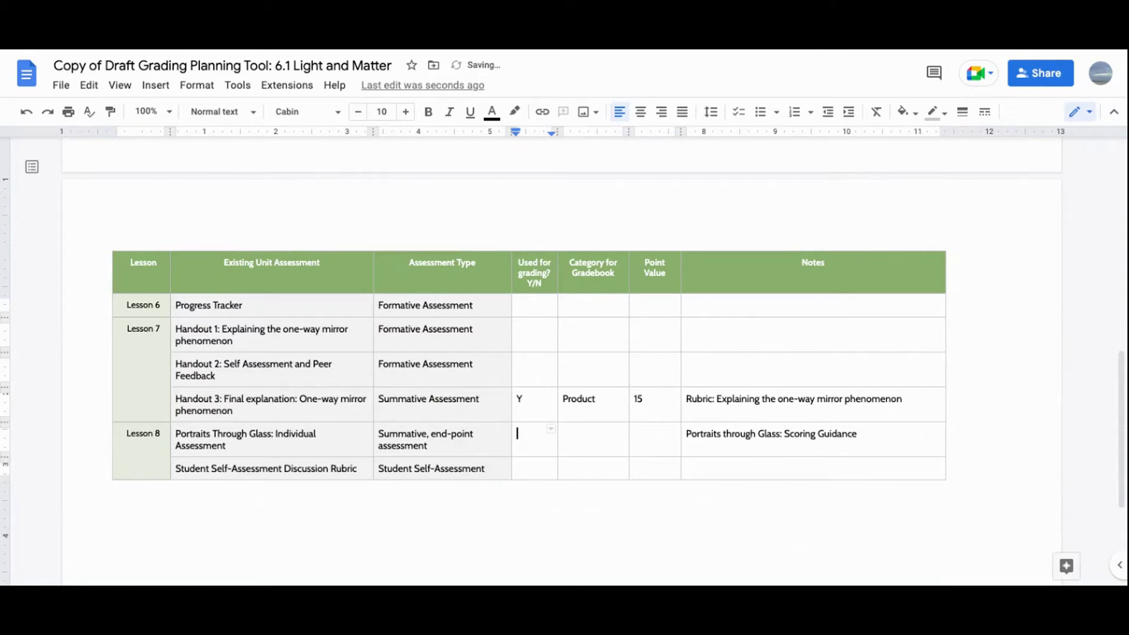
{"action": "type", "text": "Y"}
{"action": "key", "text": "Tab"}
{"action": "type", "text": "Product"}
{"action": "key", "text": "Tab"}
{"action": "type", "text": "12"}
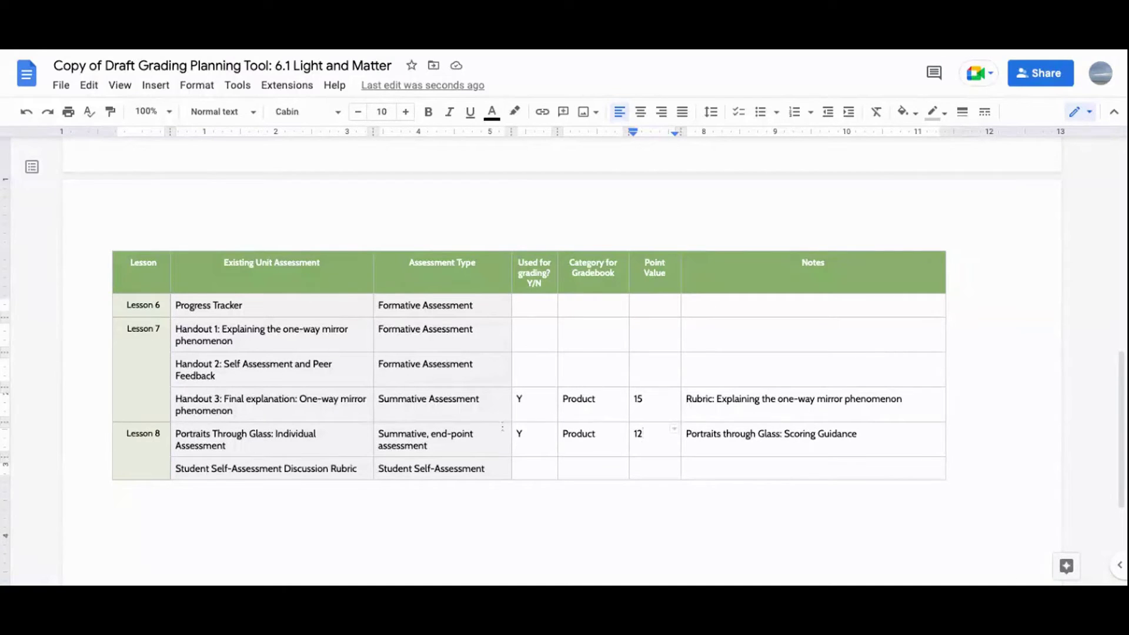
Add the comment "Add in more scaffolds (sent starters, etc)" to the "Portraits through Glass: Scoring Guidance" note
{"action": "left_click", "coordinate": [687, 434]}
{"action": "key", "text": "ctrl+shift+Right"}
{"action": "key", "text": "ctrl+shift+Right"}
{"action": "key", "text": "ctrl+shift+Right"}
{"action": "key", "text": "ctrl+shift+Right"}
{"action": "key", "text": "ctrl+shift+Right"}
{"action": "key", "text": "ctrl+shift+Right"}
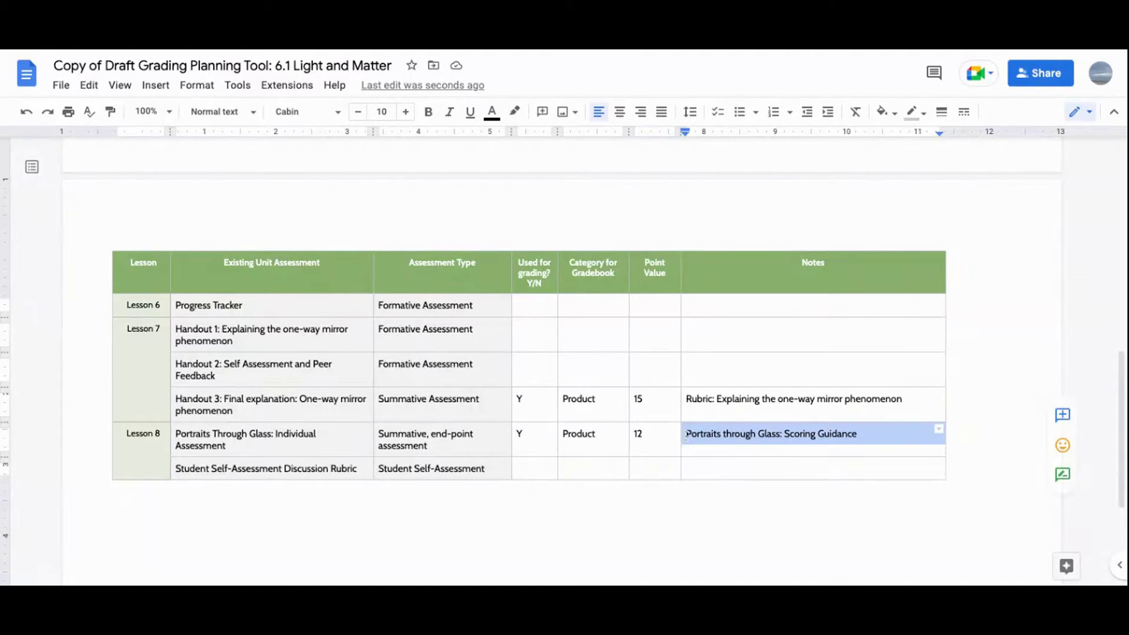
{"action": "left_click", "coordinate": [1062, 415]}
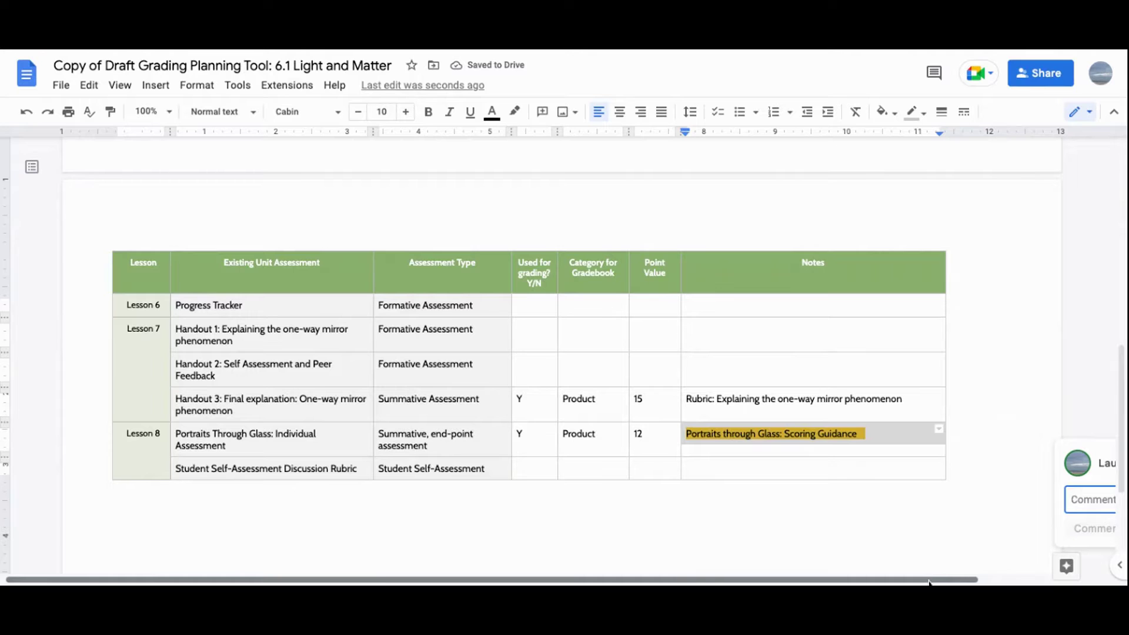
{"action": "scroll", "coordinate": [930, 580], "scroll_direction": "right", "scroll_amount": 5}
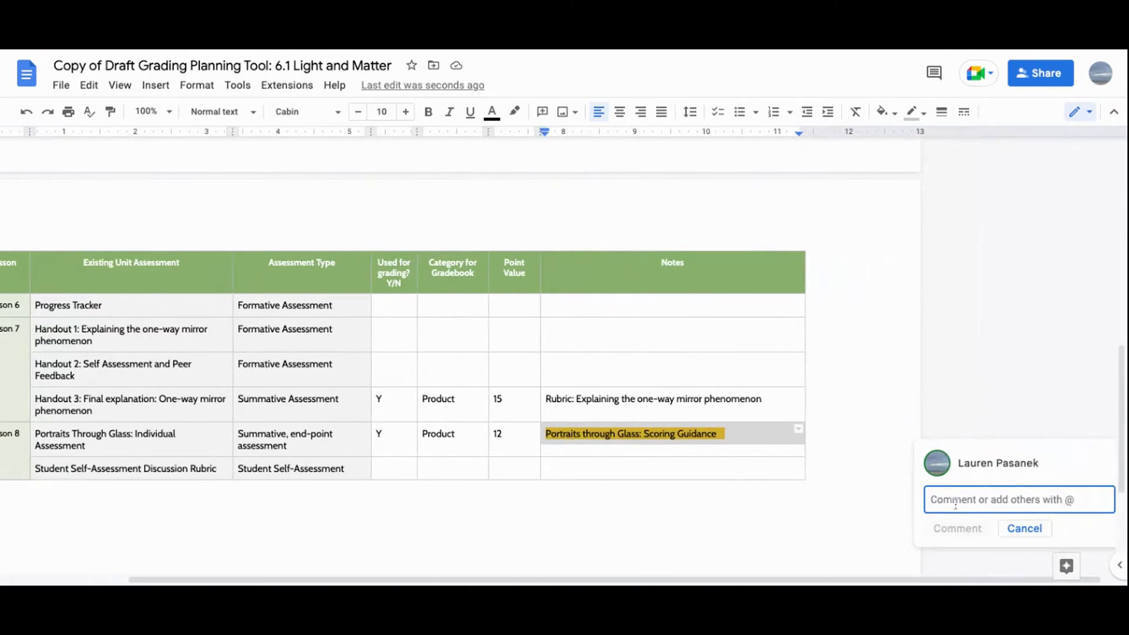
{"action": "type", "text": "Ad"}
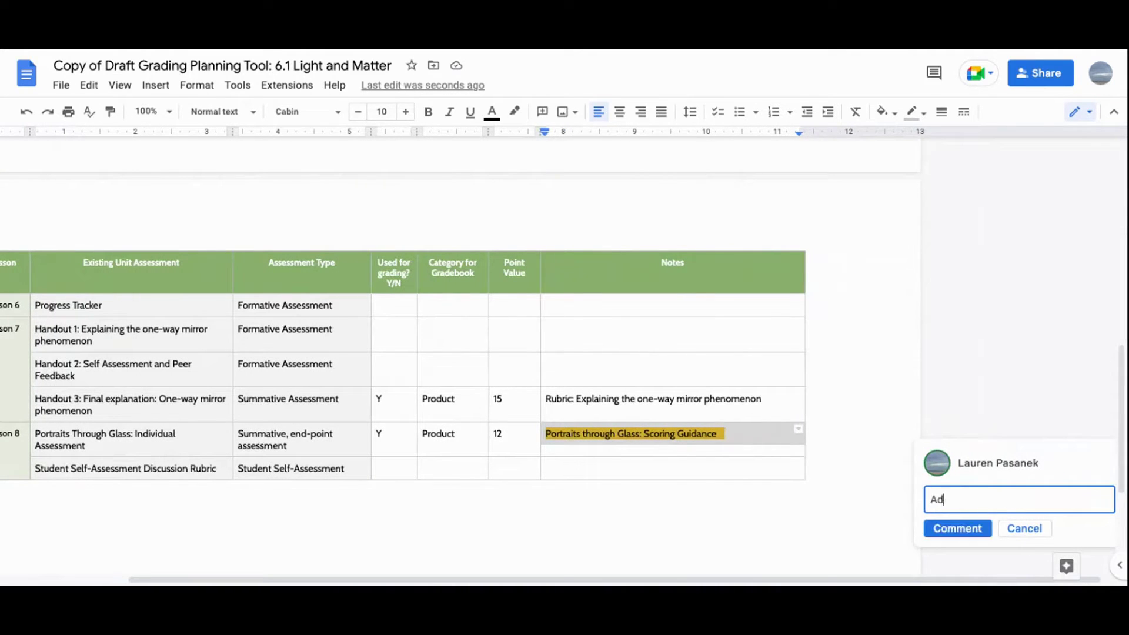
{"action": "type", "text": "d in more scaffolds (sent t"}
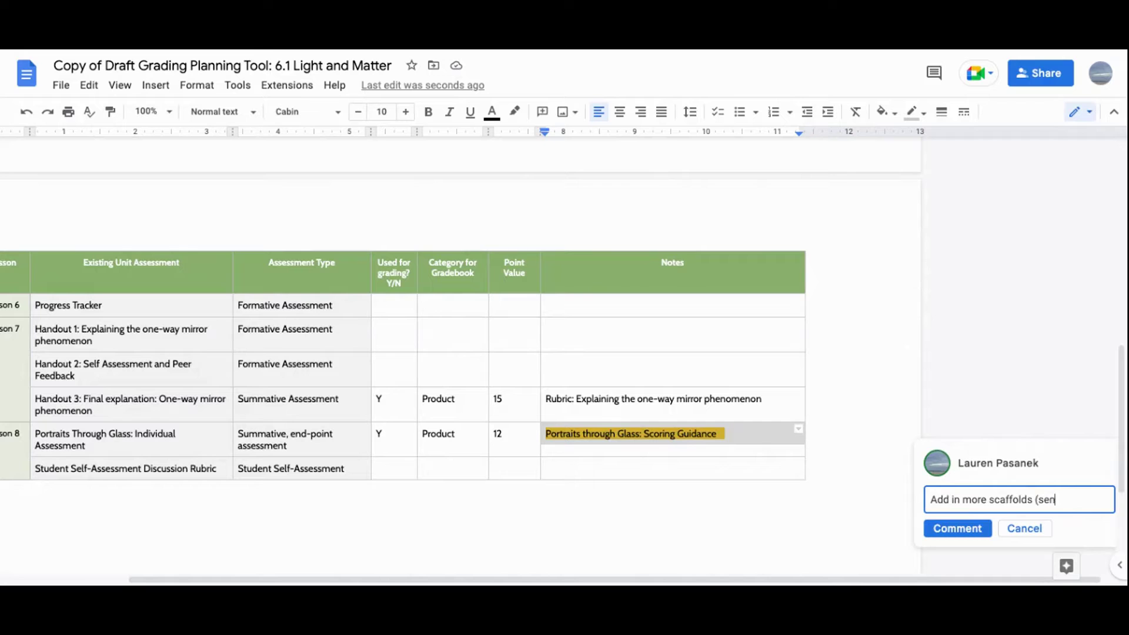
{"action": "key", "text": "BackSpace"}
{"action": "type", "text": "startes"}
{"action": "key", "text": "BackSpace"}
{"action": "key", "text": "BackSpace"}
{"action": "type", "text": "ers, etc)"}
{"action": "left_click", "coordinate": [956, 545]}
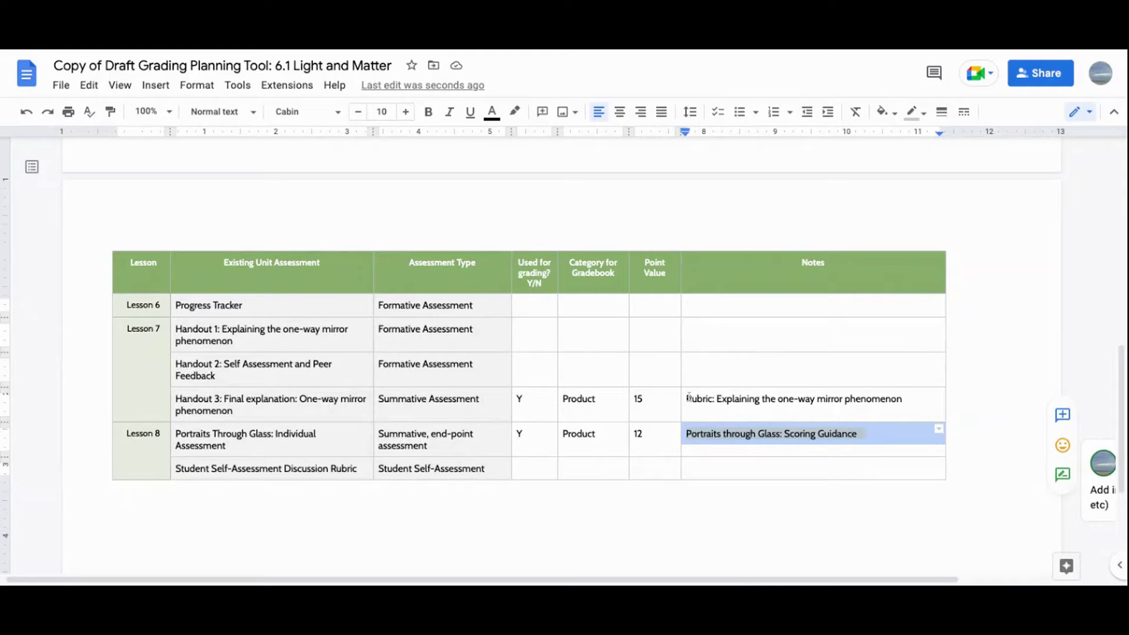
Add the comment "Submit through GC; update our CER rubric" to the "Rubric: Explaining the one-way mirror phenomenon" note
{"action": "left_click_drag", "start_coordinate": [686, 399], "coordinate": [1003, 377]}
{"action": "left_click", "coordinate": [1062, 380]}
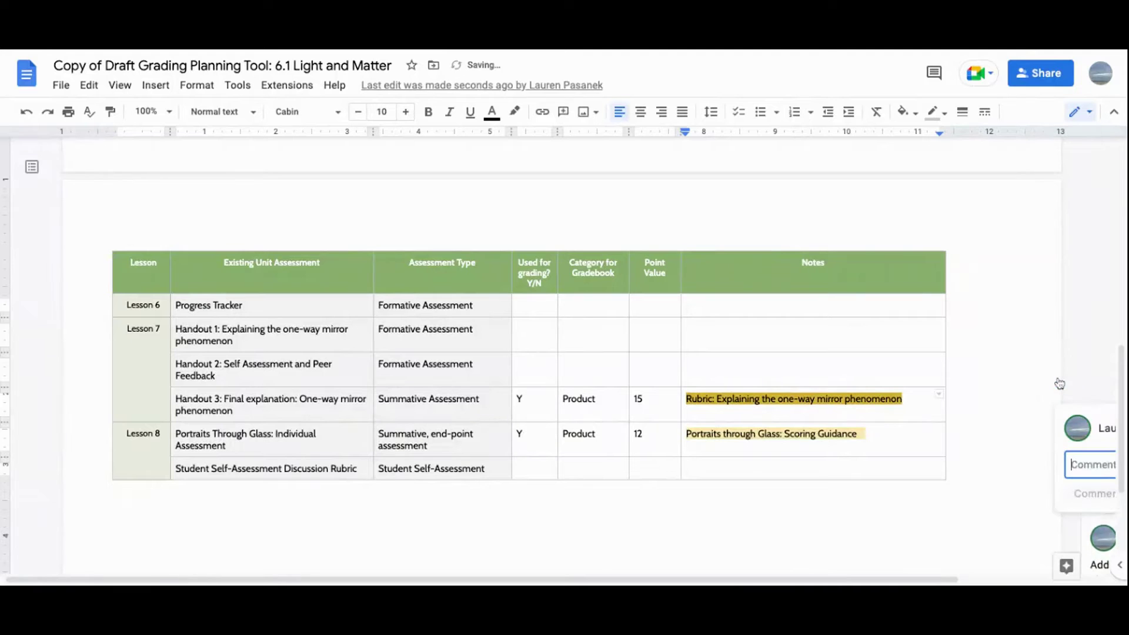
{"action": "type", "text": "Submit"}
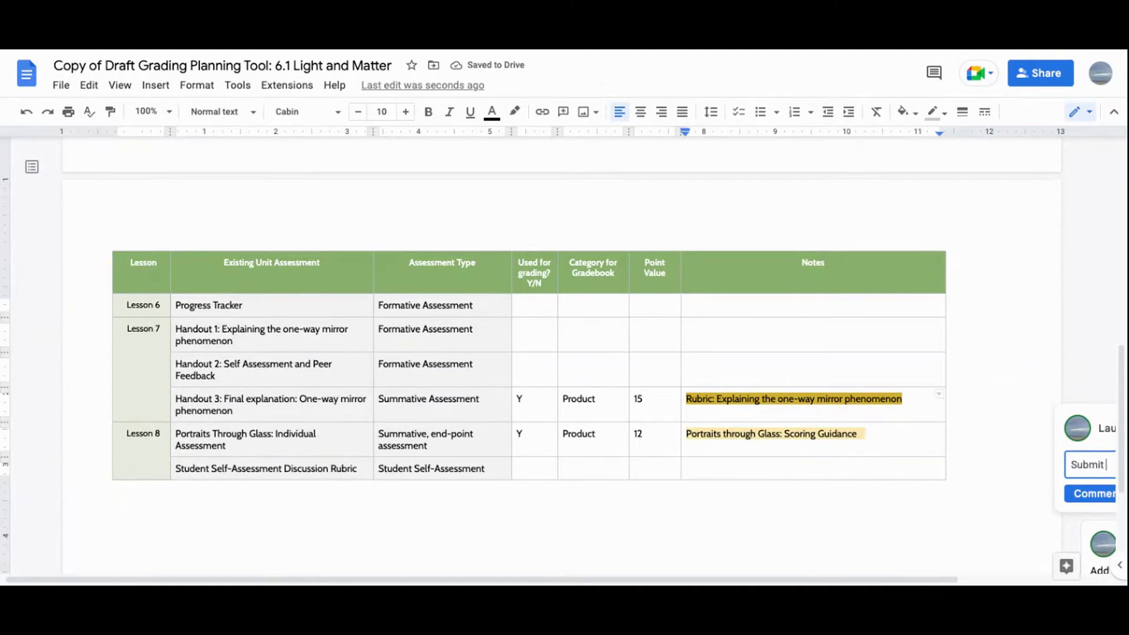
{"action": "type", "text": " through GC"}
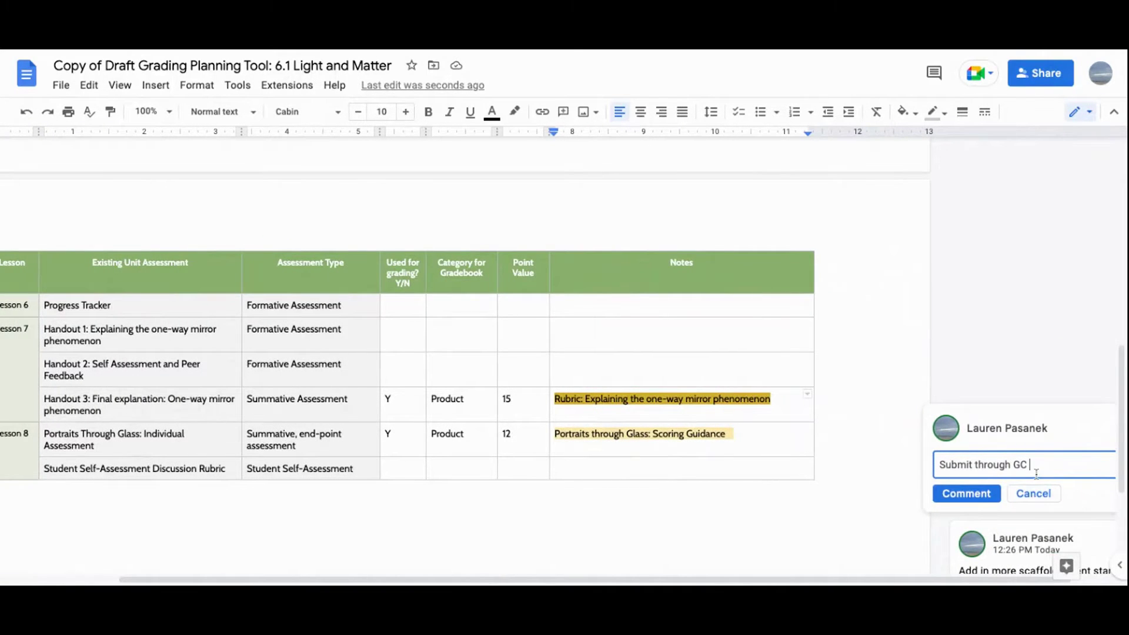
{"action": "type", "text": "; update our CER rbur"}
{"action": "key", "text": "BackSpace"}
{"action": "key", "text": "BackSpace"}
{"action": "key", "text": "BackSpace"}
{"action": "key", "text": "BackSpace"}
{"action": "type", "text": "rubric"}
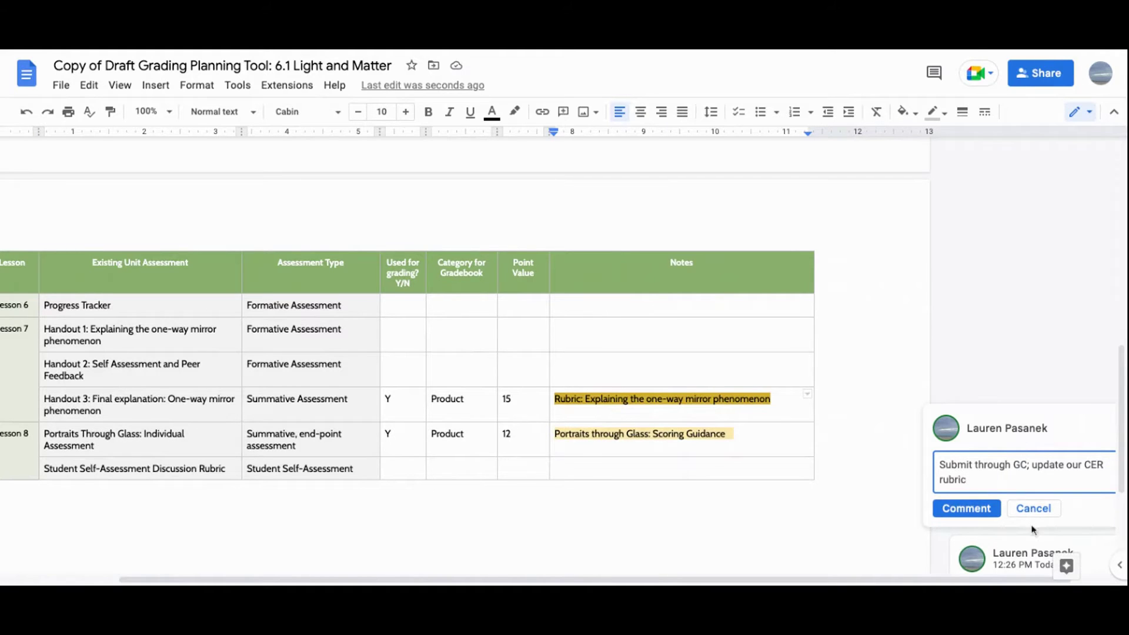
{"action": "left_click", "coordinate": [939, 509]}
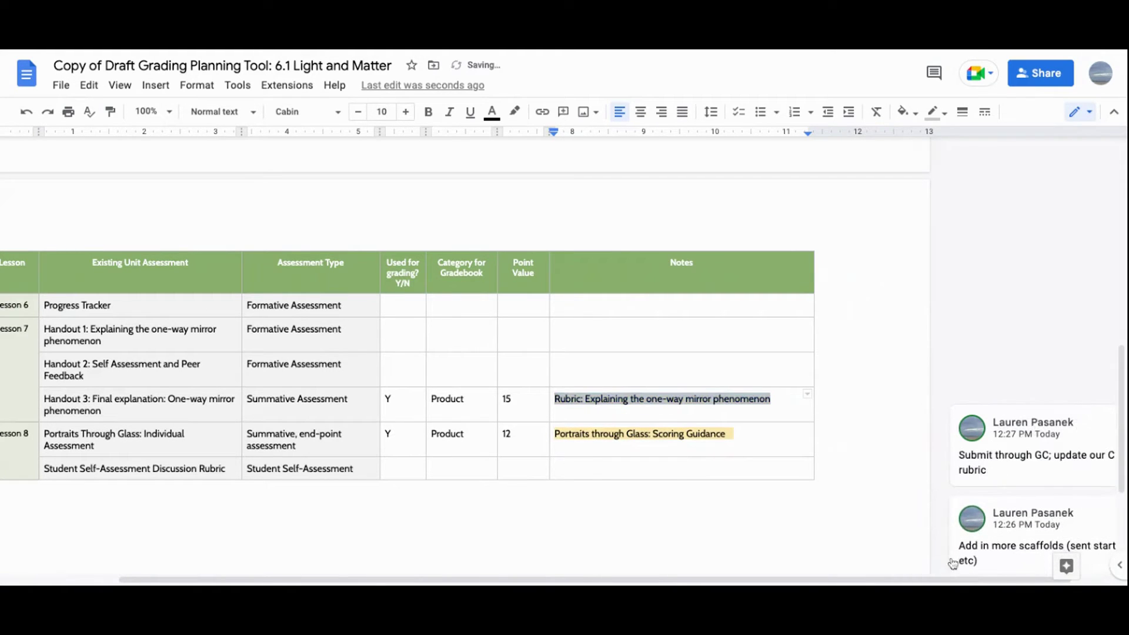
Mark the Lesson 5 Classroom consensus model as used for grading (Y), with gradebook category Process and 10 points
{"action": "left_click_drag", "start_coordinate": [894, 584], "coordinate": [540, 580]}
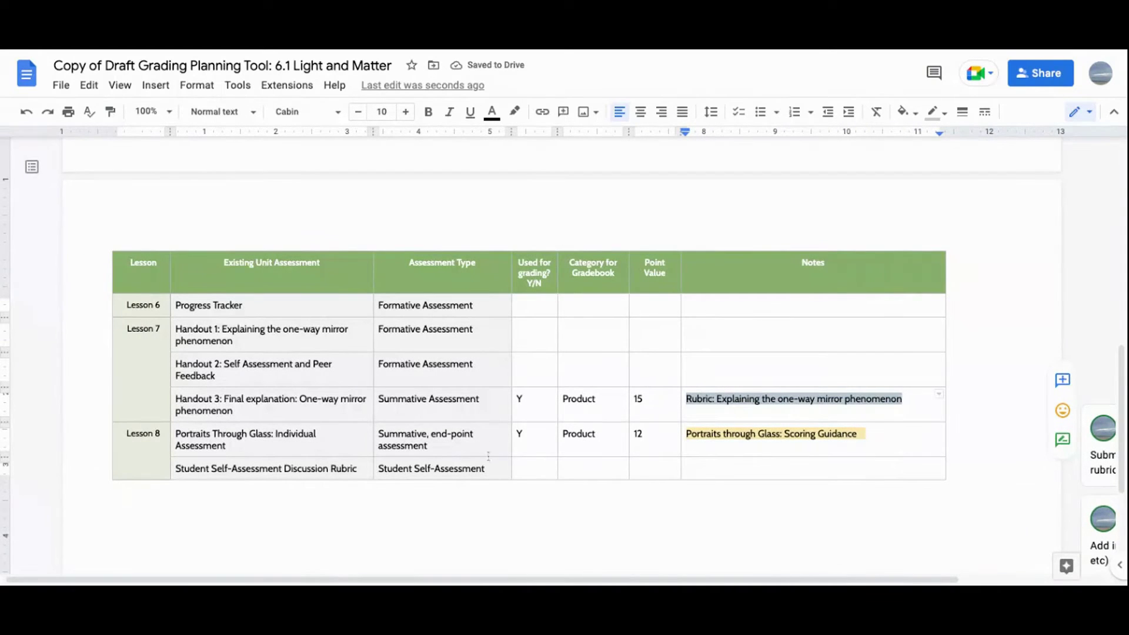
{"action": "scroll", "coordinate": [497, 432], "scroll_direction": "up", "scroll_amount": 1}
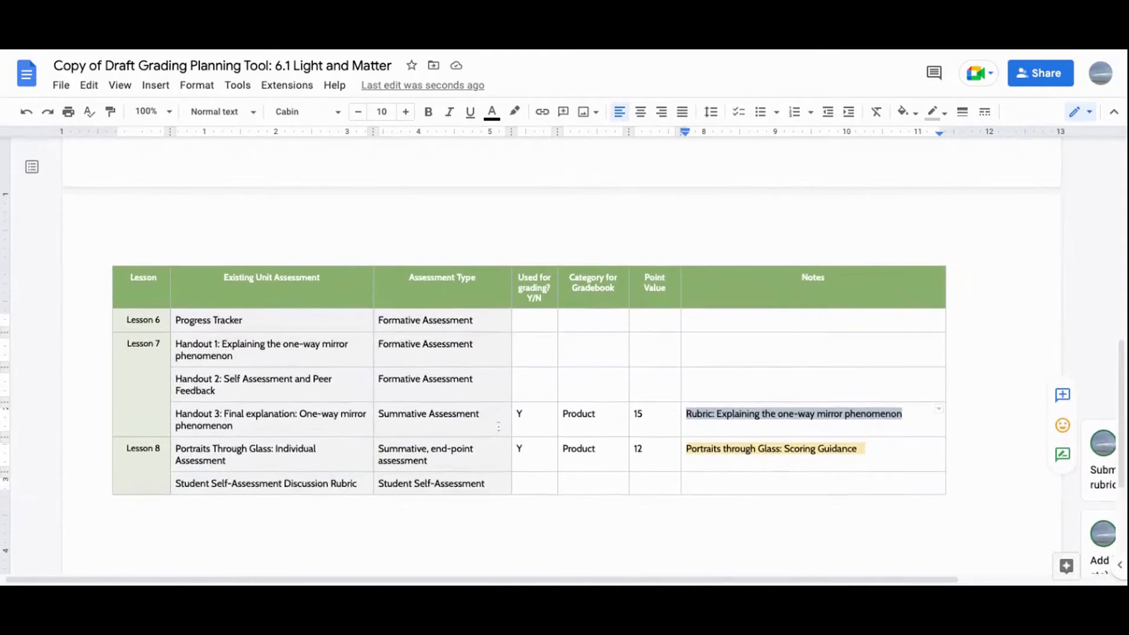
{"action": "scroll", "coordinate": [499, 426], "scroll_direction": "up", "scroll_amount": 3}
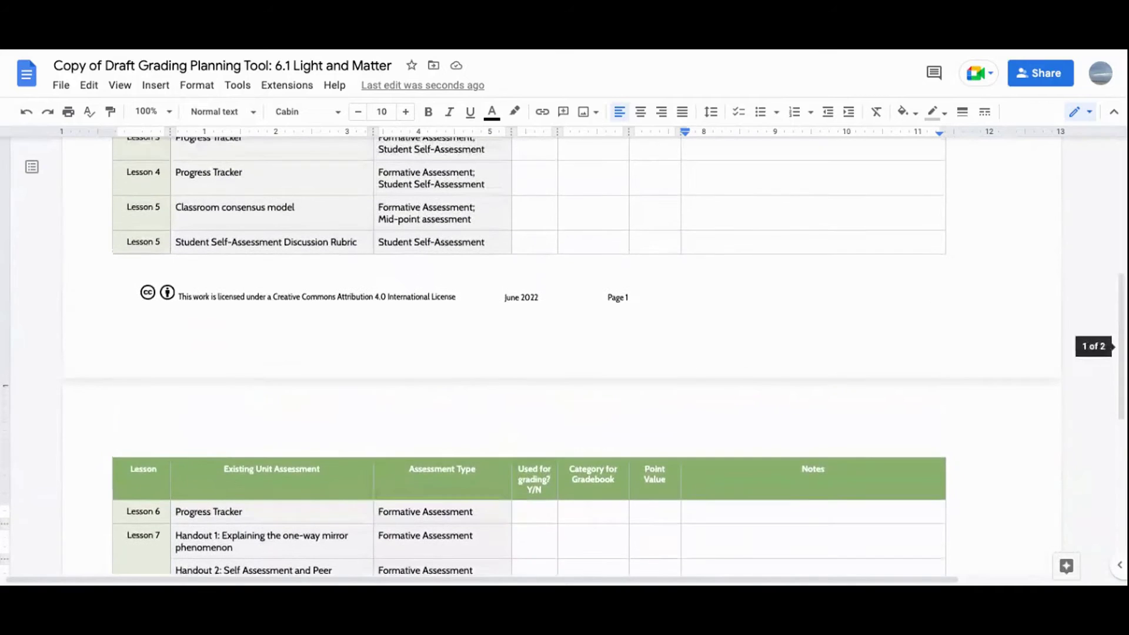
{"action": "scroll", "coordinate": [511, 302], "scroll_direction": "up", "scroll_amount": 1}
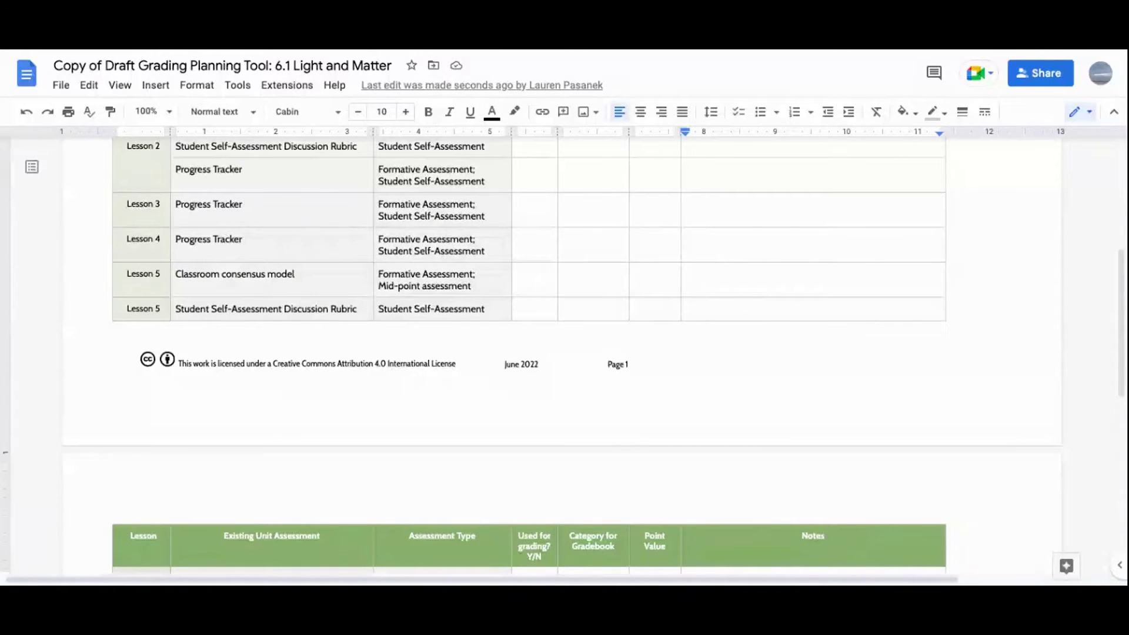
{"action": "left_click", "coordinate": [520, 280]}
{"action": "type", "text": "Y"}
{"action": "key", "text": "Tab"}
{"action": "type", "text": "Process"}
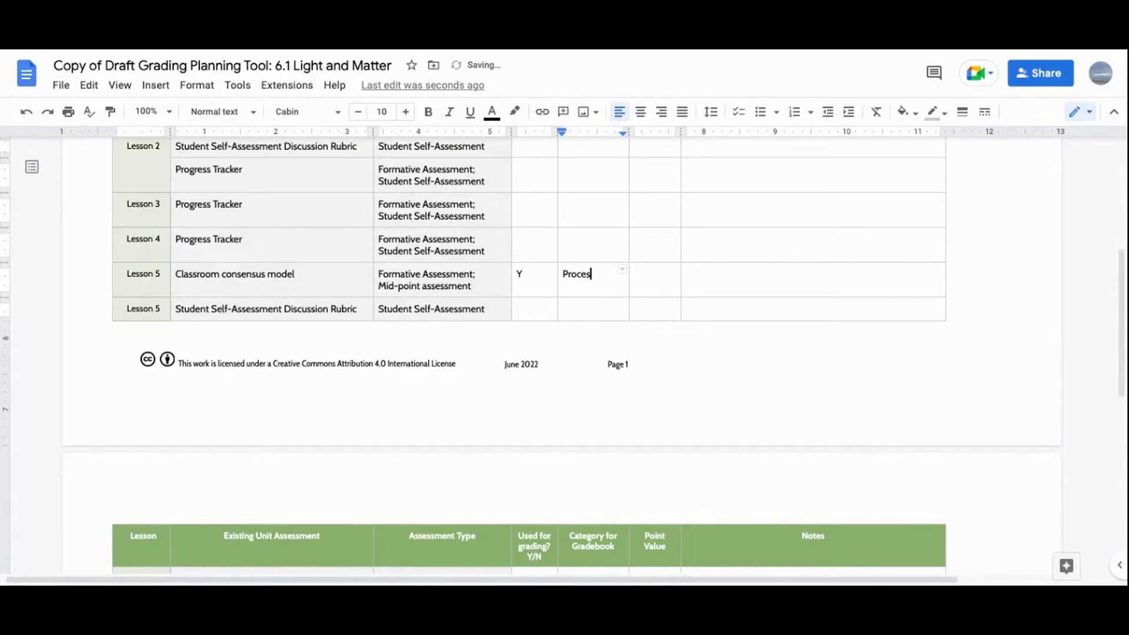
{"action": "key", "text": "Tab"}
{"action": "type", "text": "10"}
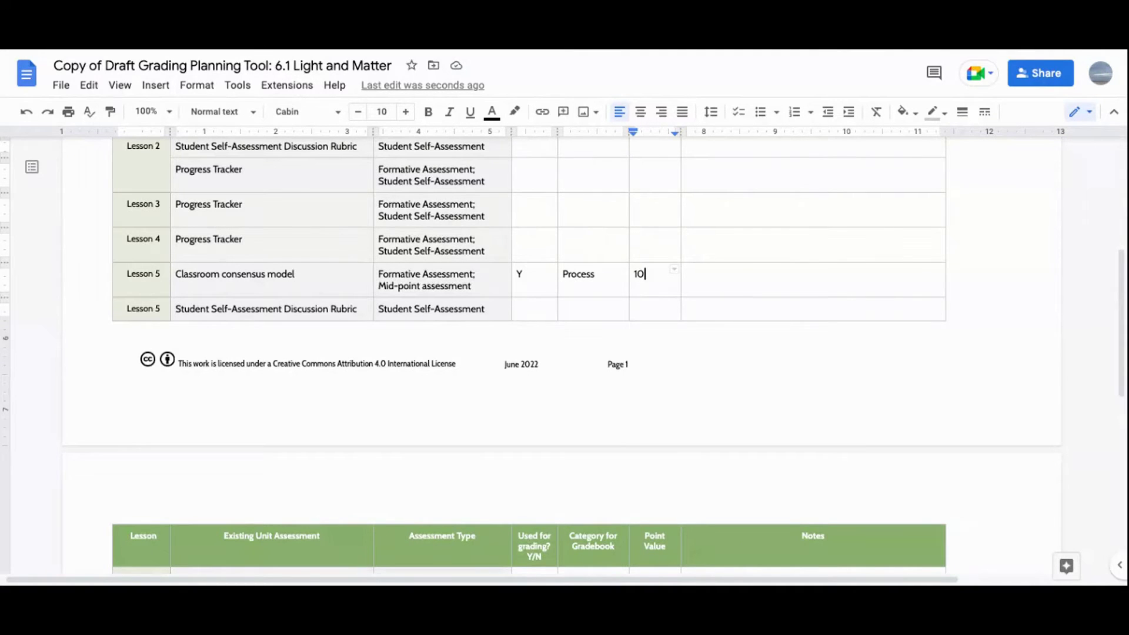
Add the comment "Think through the revise/resubmit" to the Product category of the Lesson 7 Handout 3 row
{"action": "scroll", "coordinate": [564, 353], "scroll_direction": "down", "scroll_amount": 7}
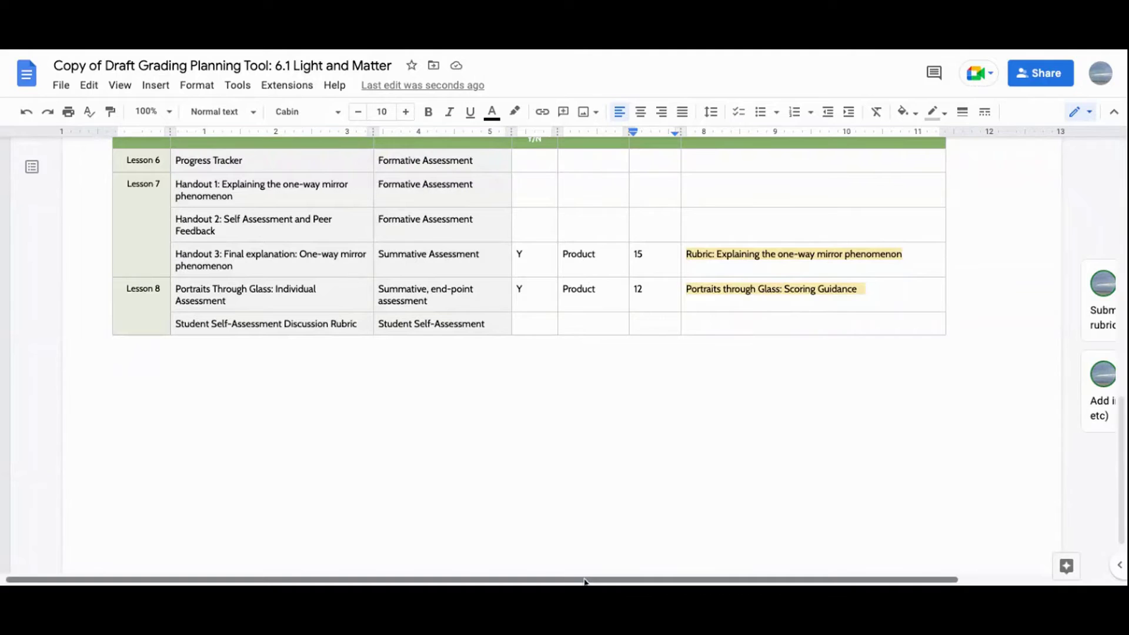
{"action": "left_click_drag", "start_coordinate": [584, 582], "coordinate": [693, 582]}
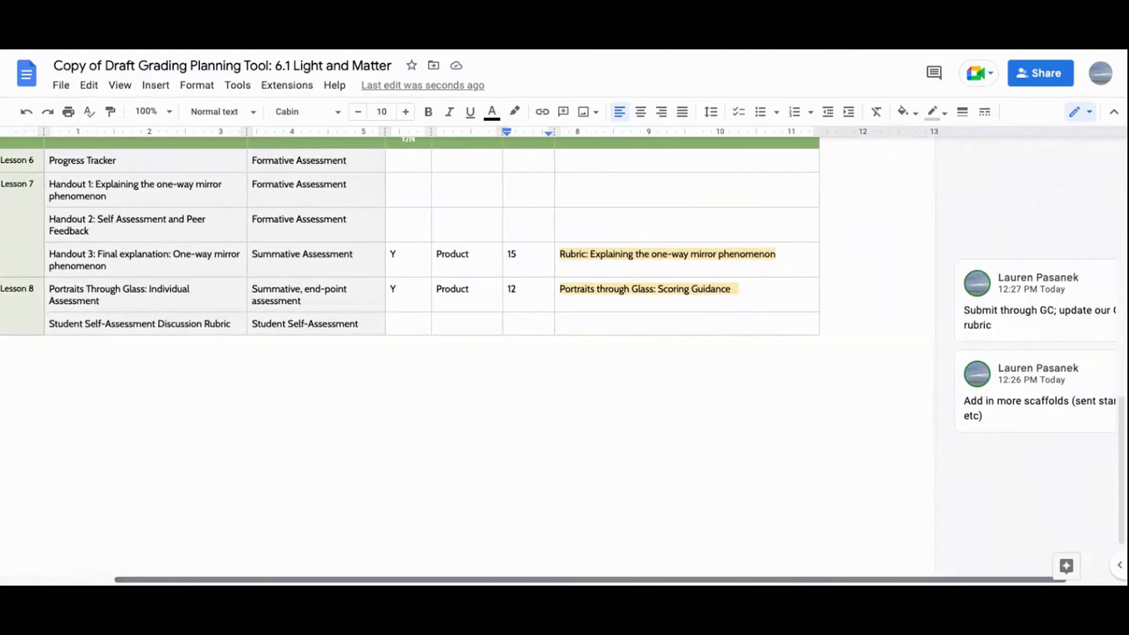
{"action": "double_click", "coordinate": [448, 256]}
{"action": "left_click", "coordinate": [936, 236]}
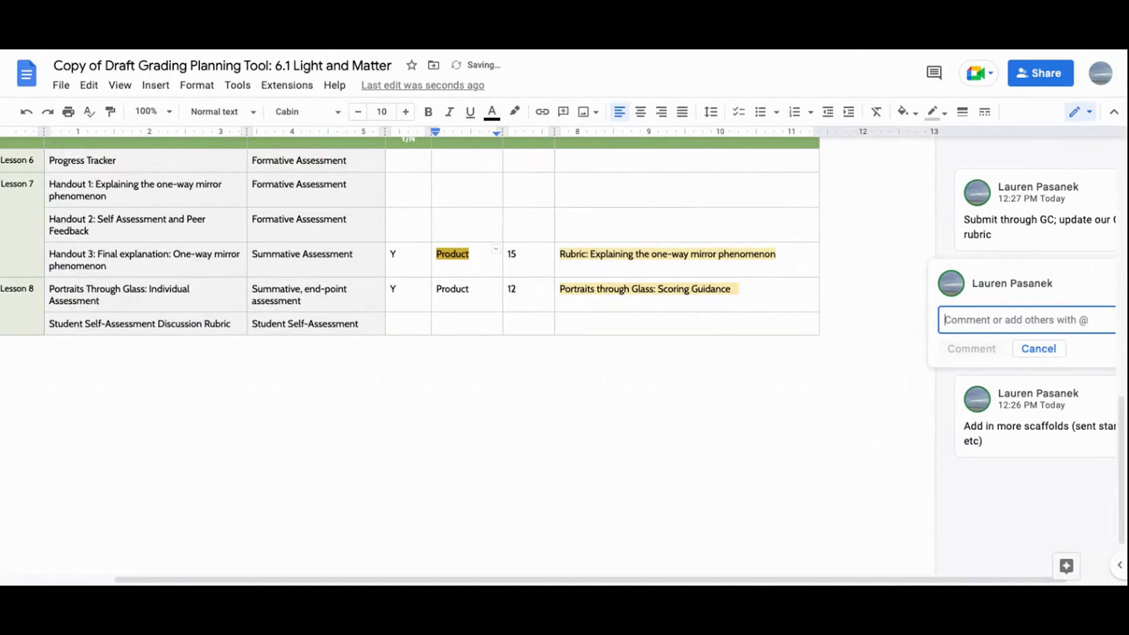
{"action": "type", "text": "Think through the revise/resubmit"}
{"action": "left_click", "coordinate": [953, 350]}
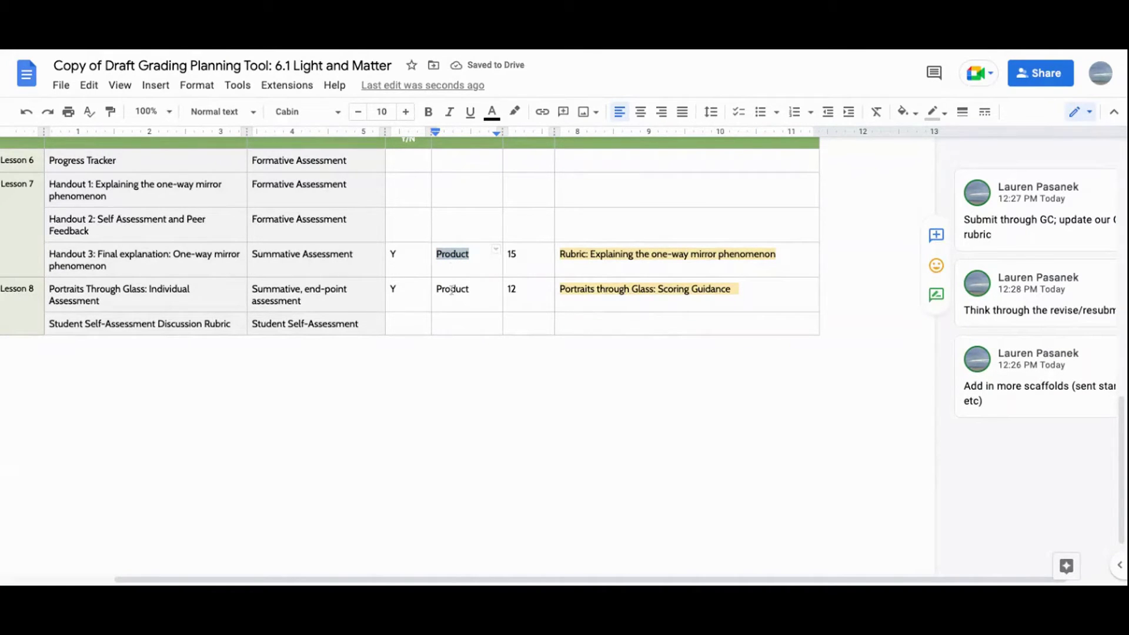
Look over the formative assessments and pre-assessments across both pages of the table
{"action": "scroll", "coordinate": [434, 453], "scroll_direction": "left", "scroll_amount": 3}
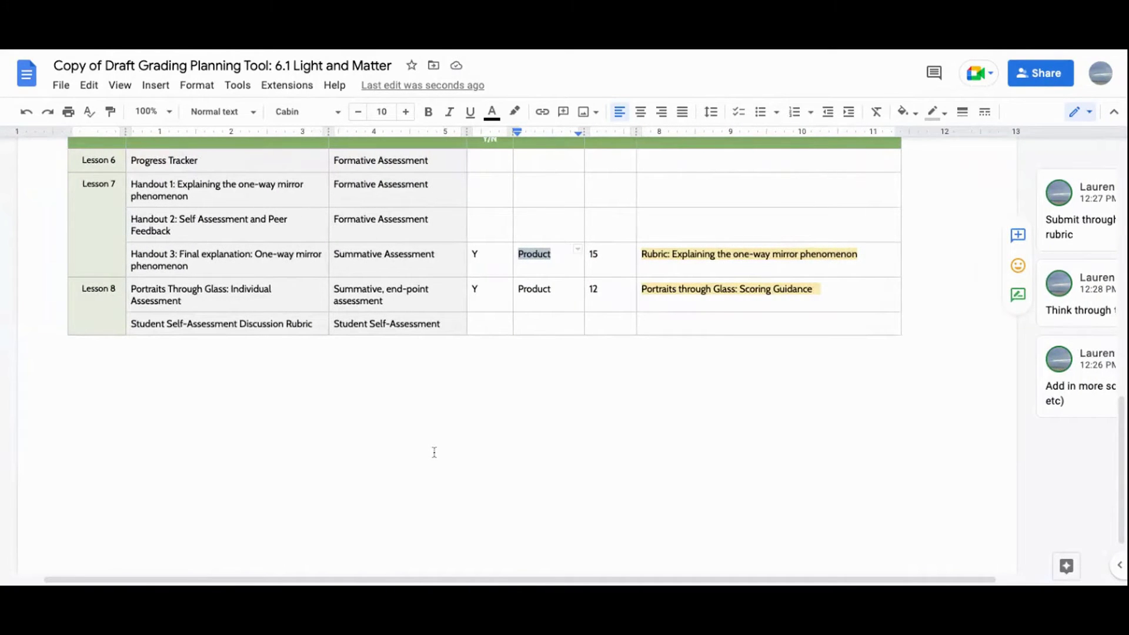
{"action": "scroll", "coordinate": [482, 353], "scroll_direction": "up", "scroll_amount": 9}
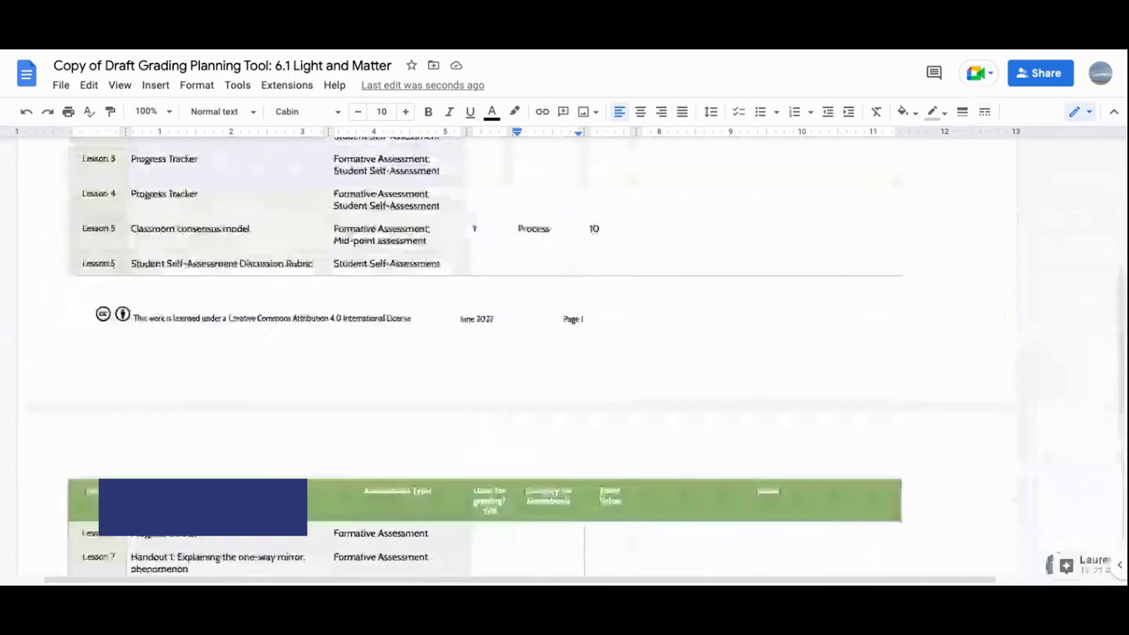
{"action": "scroll", "coordinate": [430, 298], "scroll_direction": "up", "scroll_amount": 2}
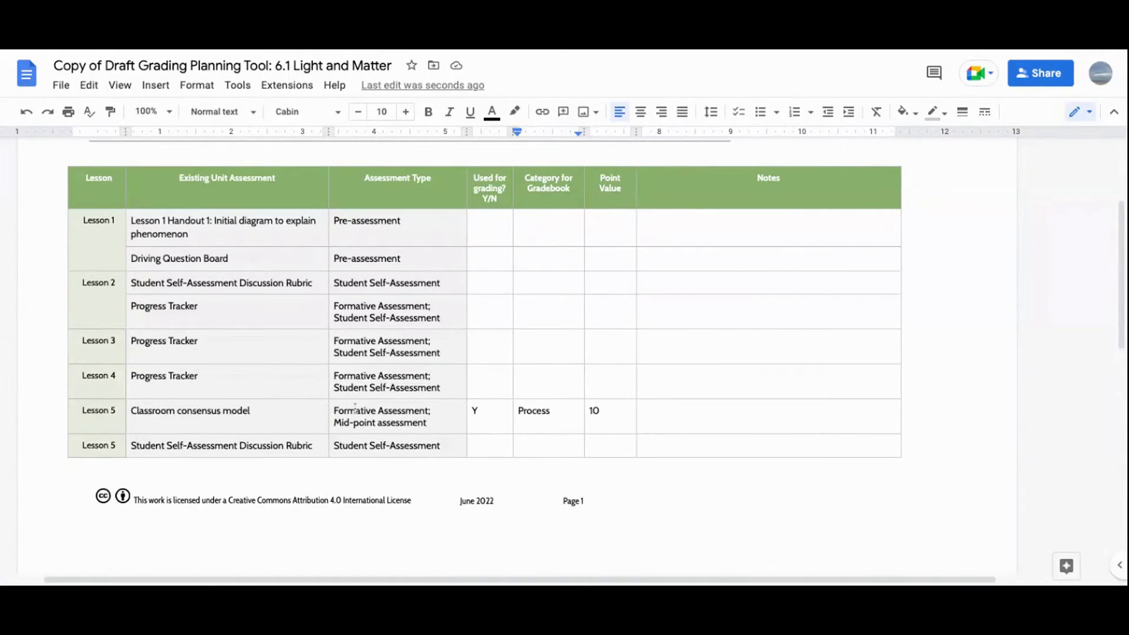
{"action": "scroll", "coordinate": [355, 406], "scroll_direction": "down", "scroll_amount": 6}
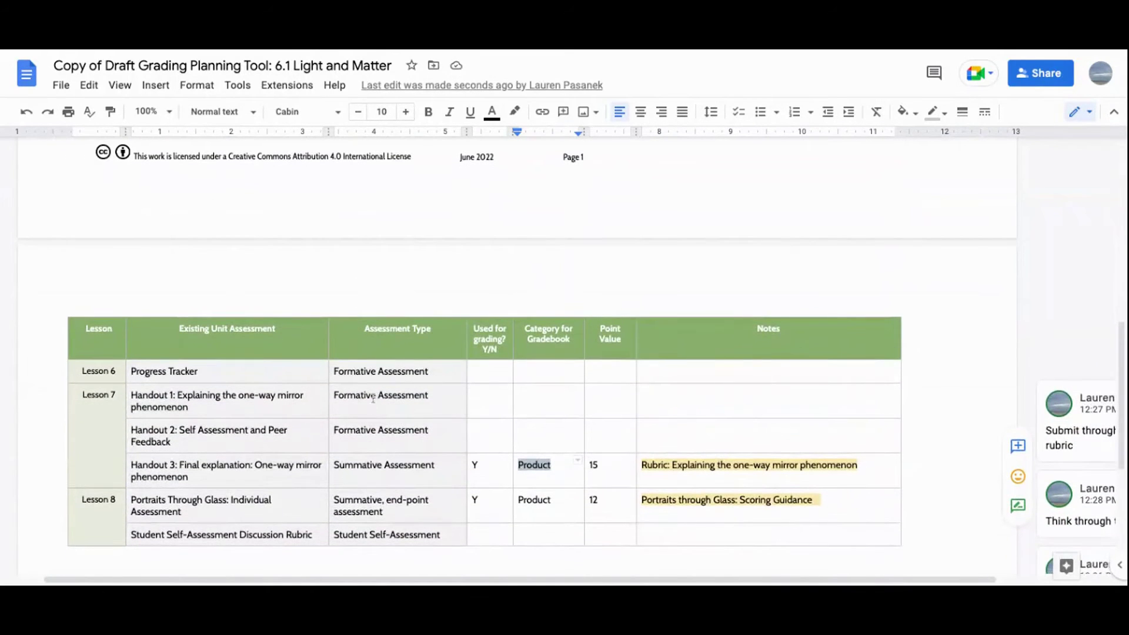
{"action": "scroll", "coordinate": [366, 396], "scroll_direction": "up", "scroll_amount": 5}
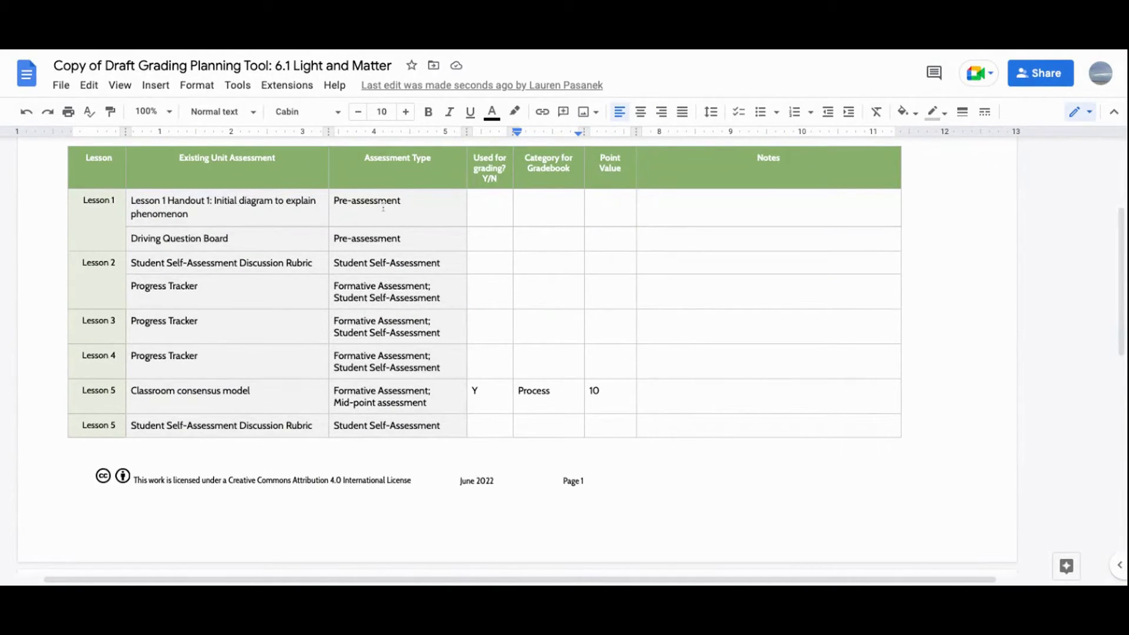
Mark Lesson 1 Handout 1 as used for grading (Y), category Process, 5 points, with the note "Completion only (4.5 if no labels)"
{"action": "left_click", "coordinate": [487, 201]}
{"action": "type", "text": "Y"}
{"action": "key", "text": "Tab"}
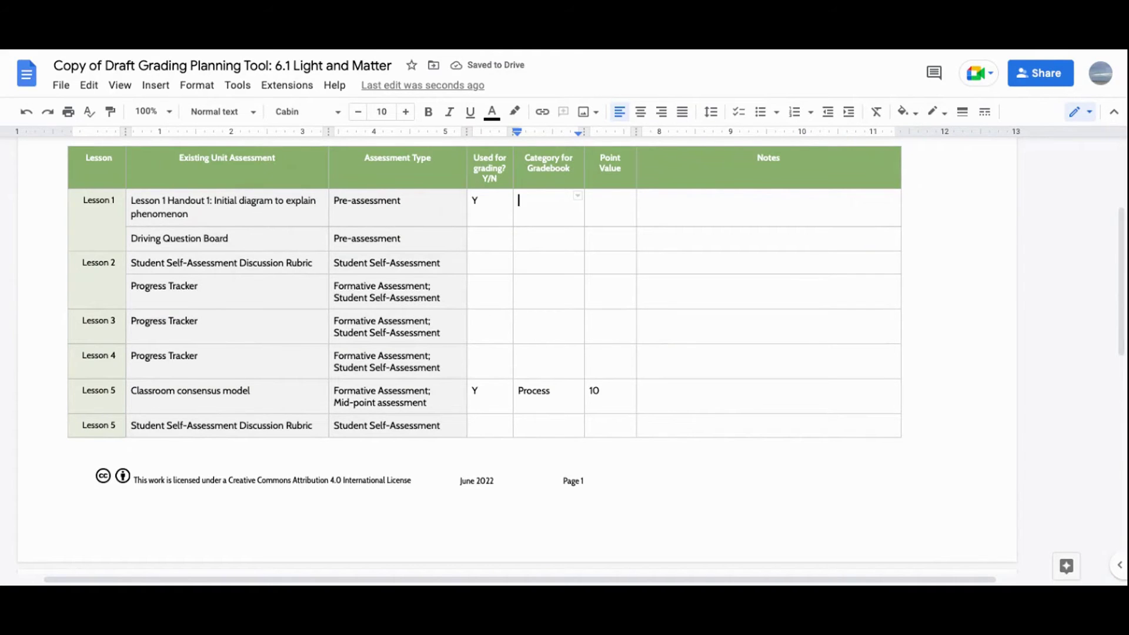
{"action": "type", "text": "Process"}
{"action": "key", "text": "Tab"}
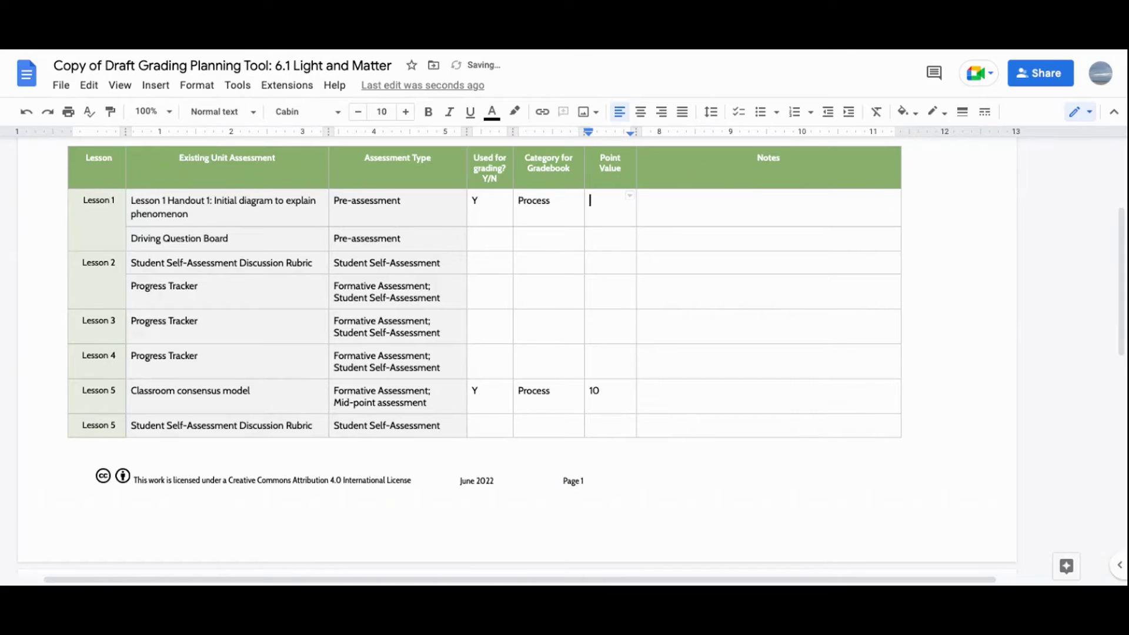
{"action": "type", "text": "5"}
{"action": "key", "text": "Tab"}
{"action": "type", "text": "Completion only ("}
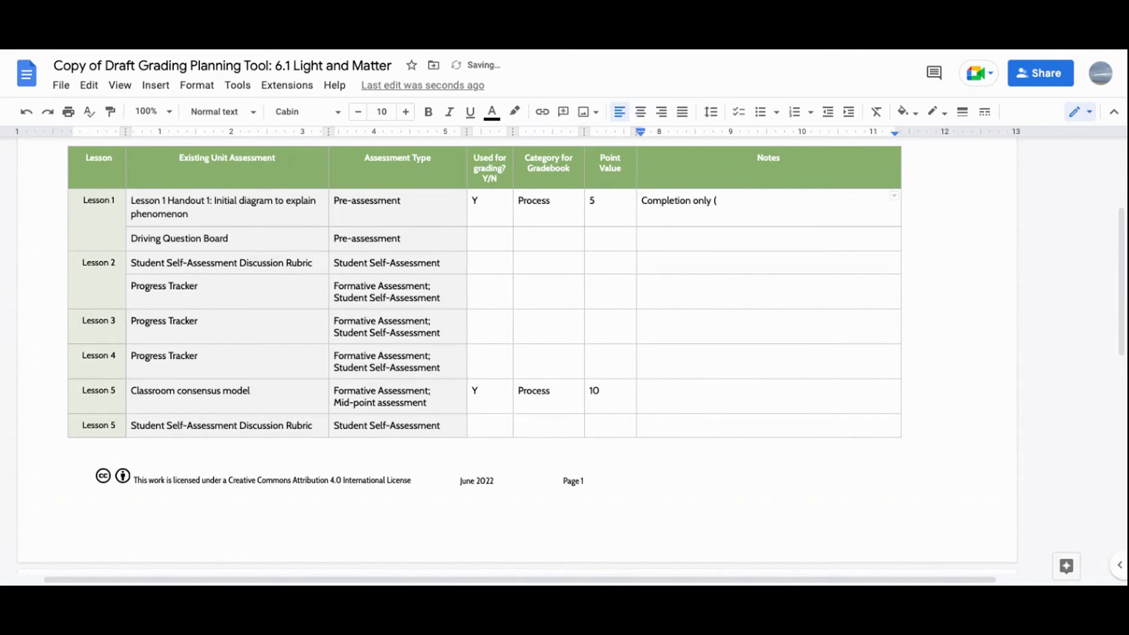
{"action": "type", "text": "4.5 if no labels)"}
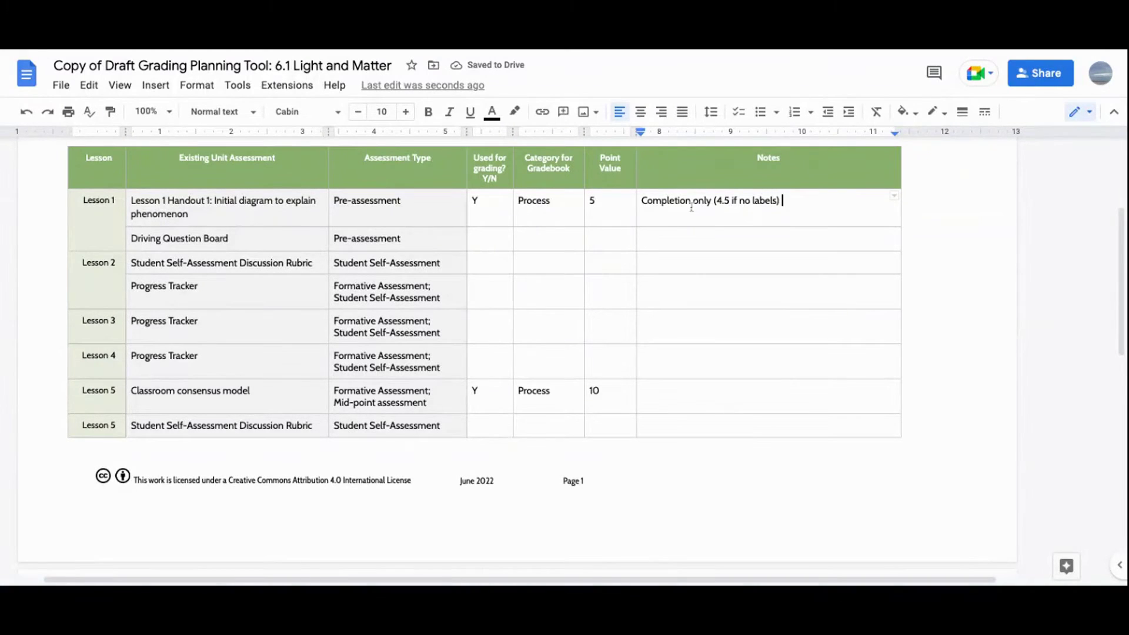
Mark the Driving Question Board as not used for grading (N) and insert a table row below it
{"action": "left_click", "coordinate": [487, 240]}
{"action": "type", "text": "N"}
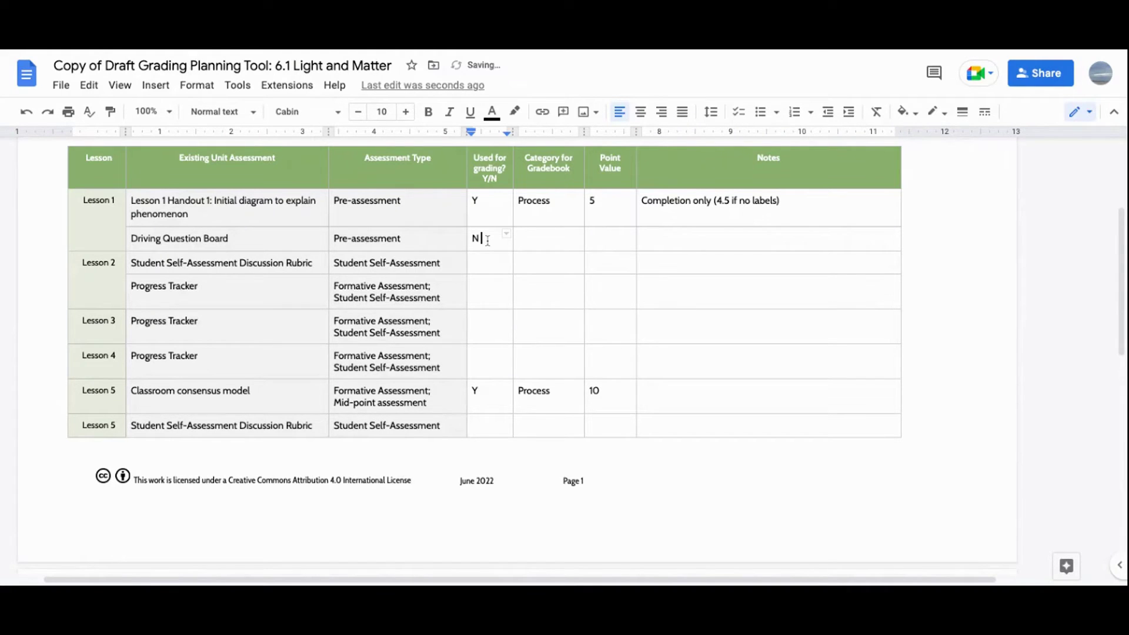
{"action": "left_click", "coordinate": [196, 85]}
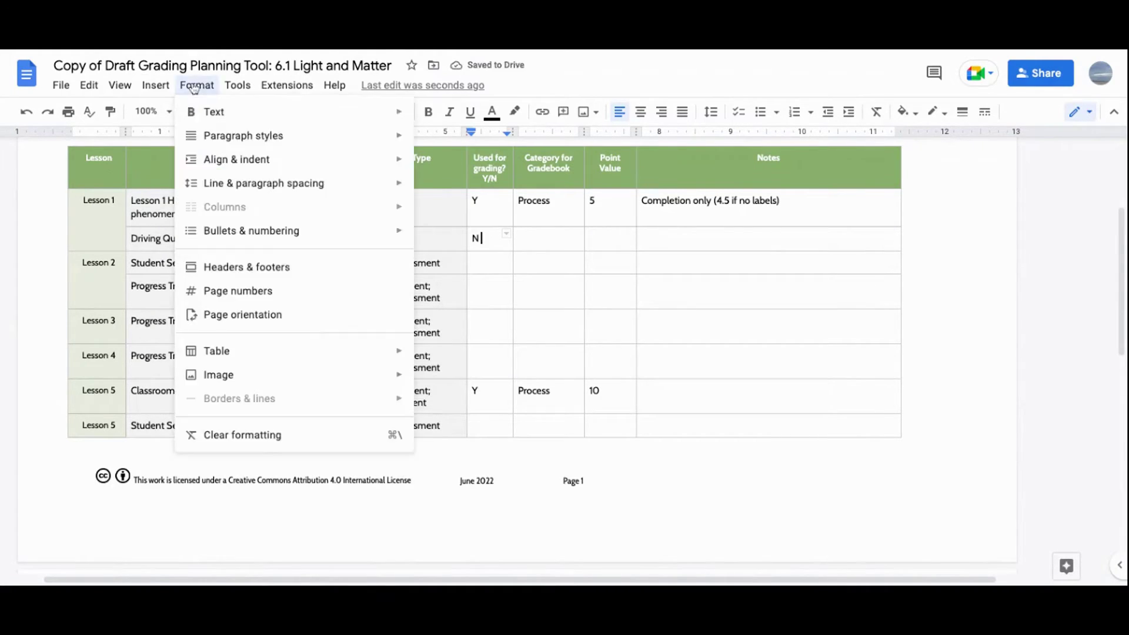
{"action": "mouse_move", "coordinate": [234, 352]}
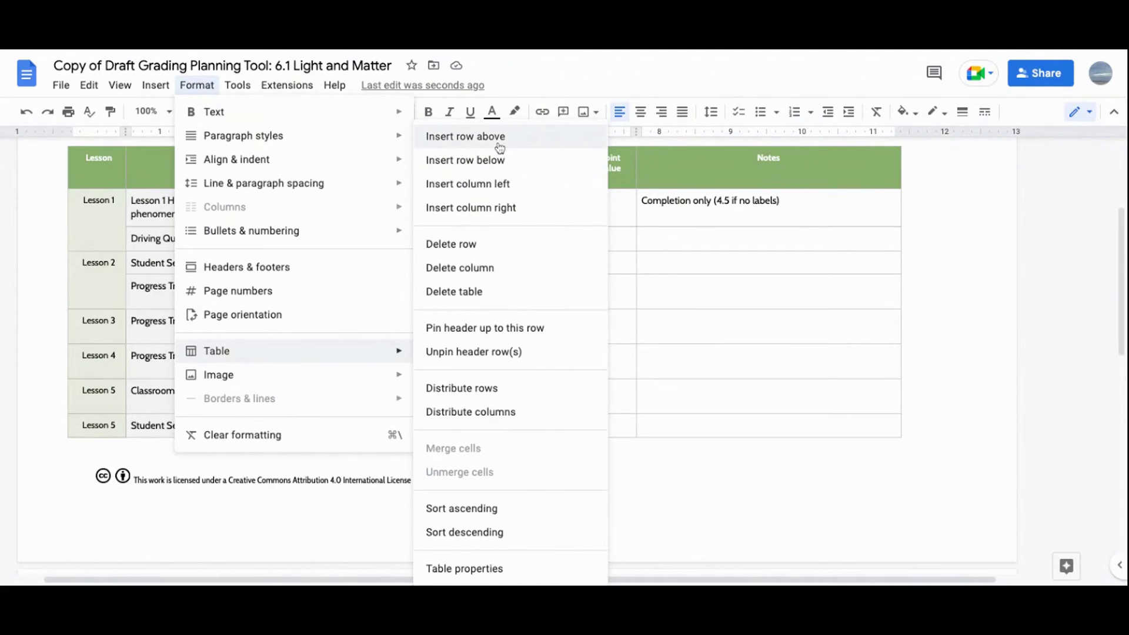
{"action": "left_click", "coordinate": [500, 163]}
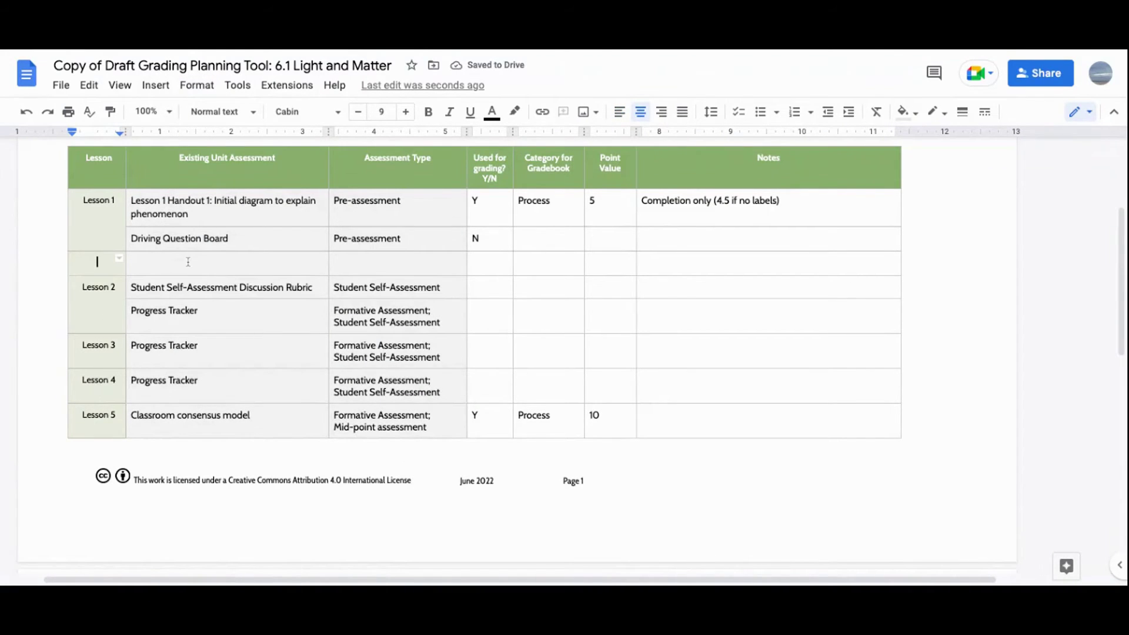
Enter "Related Phenomenon Picture" as the assessment in the new row below the Driving Question Board
{"action": "left_click", "coordinate": [148, 261]}
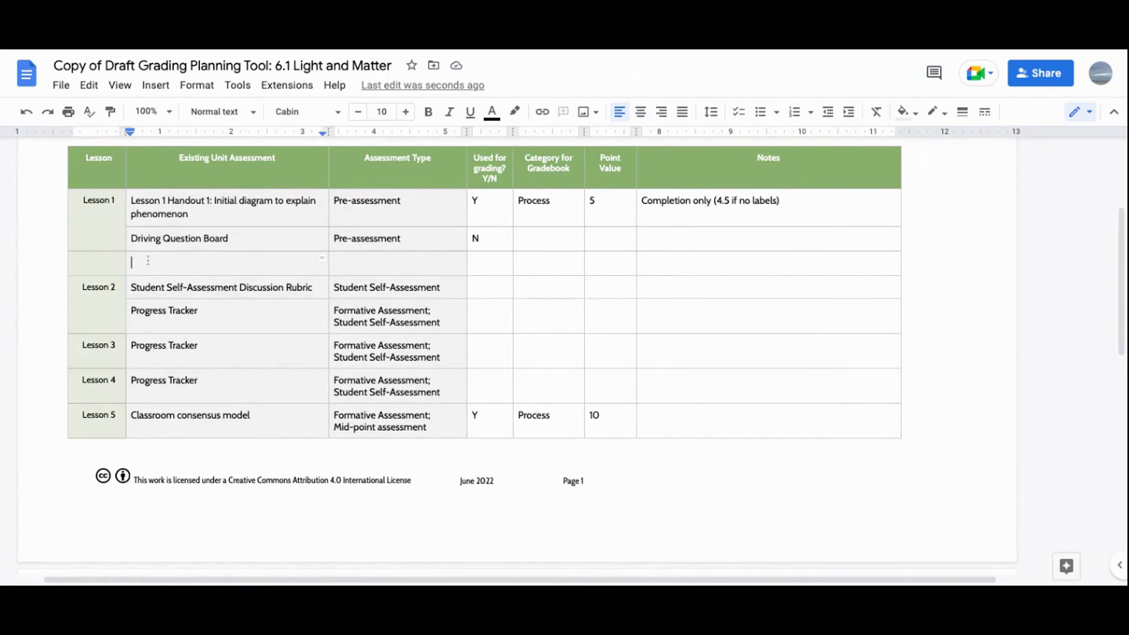
{"action": "type", "text": "REClas"}
{"action": "key", "text": "BackSpace"}
{"action": "key", "text": "BackSpace"}
{"action": "key", "text": "BackSpace"}
{"action": "key", "text": "BackSpace"}
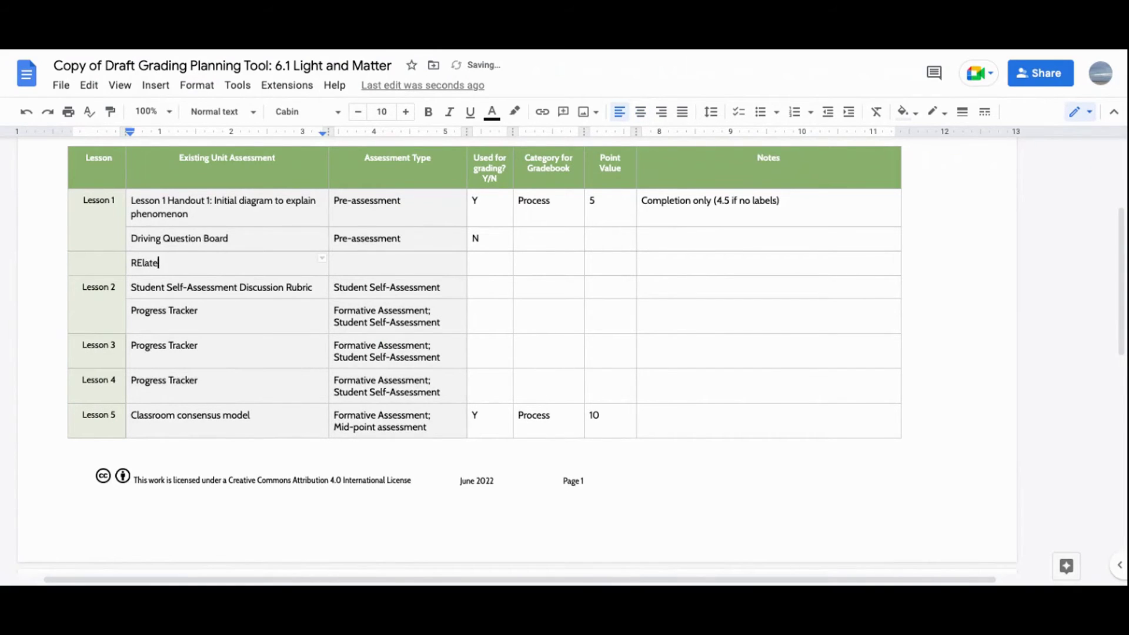
{"action": "key", "text": "BackSpace"}
{"action": "type", "text": "elated Phenomenon Ph"}
{"action": "key", "text": "BackSpace"}
{"action": "type", "text": "icture"}
{"action": "key", "text": "Tab"}
{"action": "key", "text": "Tab"}
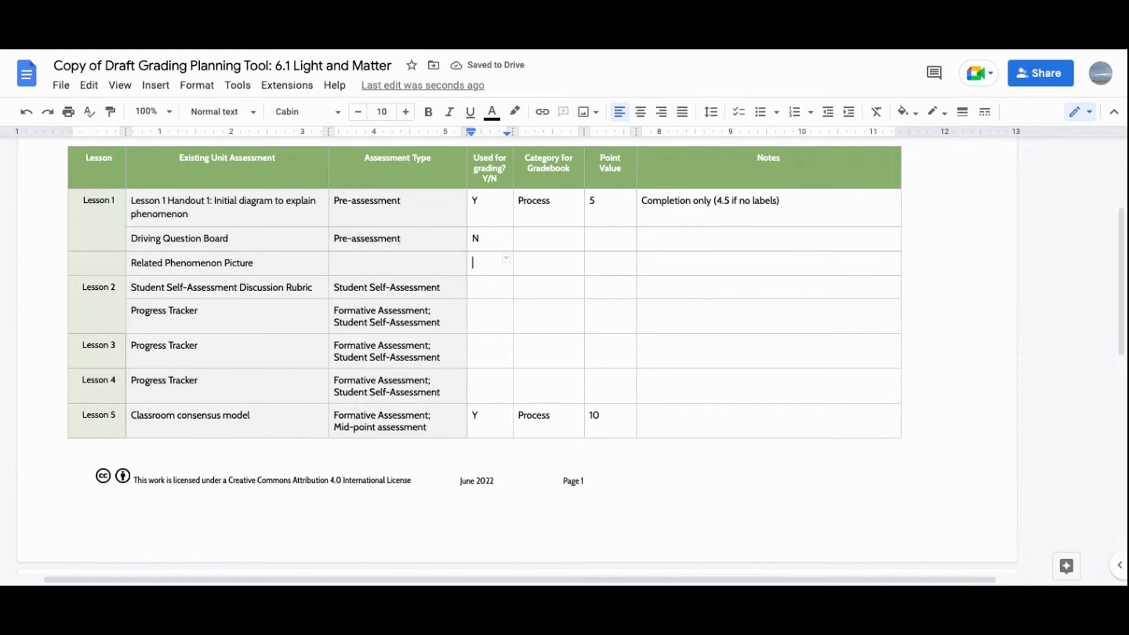
Mark the Related Phenomenon Picture as used for grading (Y), with gradebook category Process and 2 points
{"action": "type", "text": "Y"}
{"action": "key", "text": "Tab"}
{"action": "type", "text": "Process"}
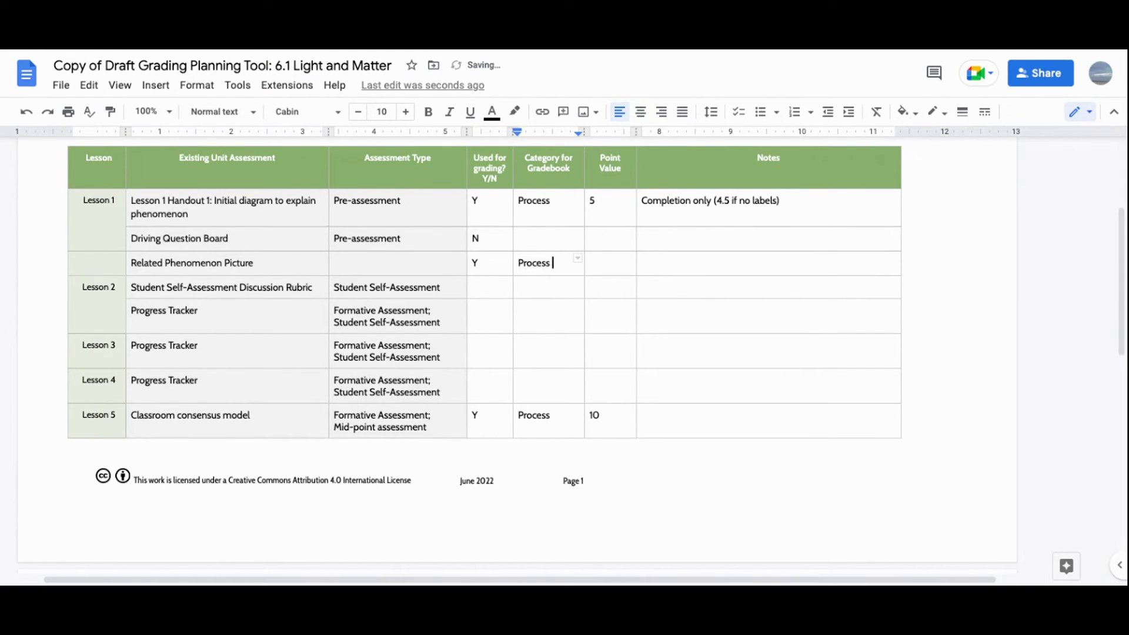
{"action": "key", "text": "Tab"}
{"action": "type", "text": "2"}
{"action": "key", "text": "Tab"}
Begin the Related Phenomenon Picture note with "Submit through GC; feedback for Ss –"
{"action": "type", "text": "Submit t"}
{"action": "type", "text": "hrough GC; "}
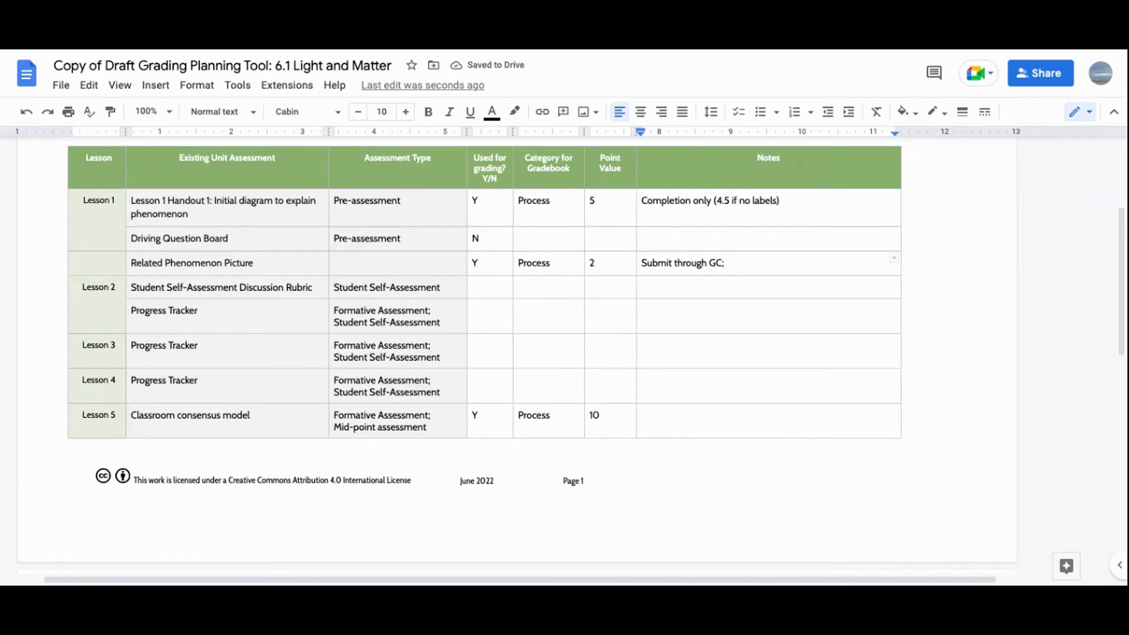
{"action": "type", "text": "feedback for S"}
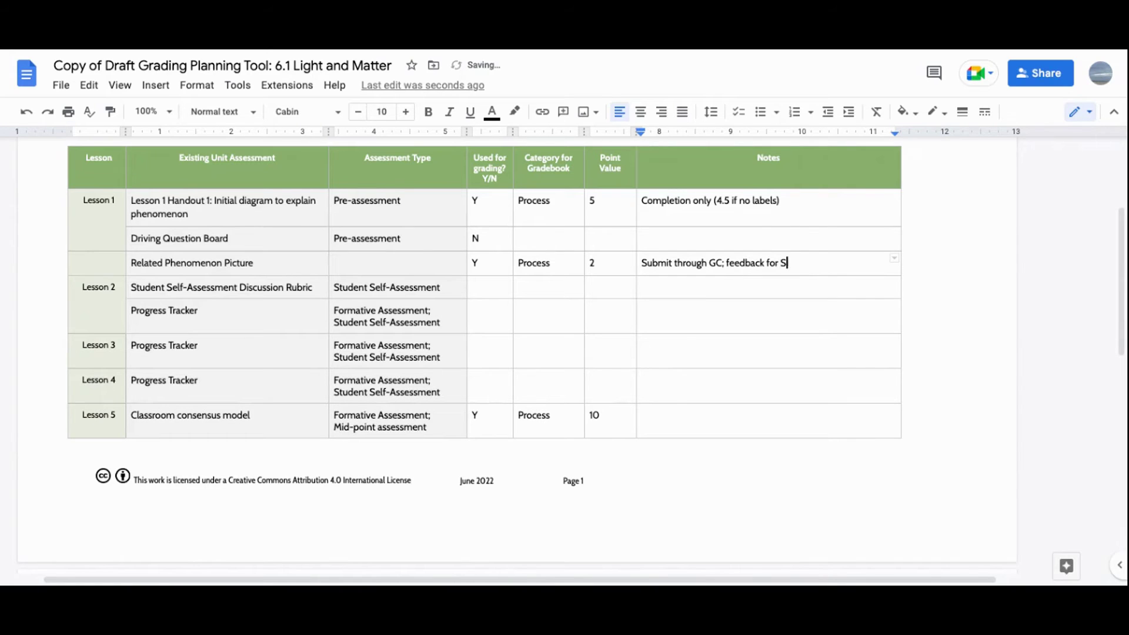
{"action": "type", "text": "s -"}
Complete the note with the italic feedback "Thank you for submitting your Related Phenomenon picture. We'll share these in class tomorrow!"
{"action": "key", "text": "ctrl+i"}
{"action": "type", "text": "Thank"}
{"action": "type", "text": " you for su"}
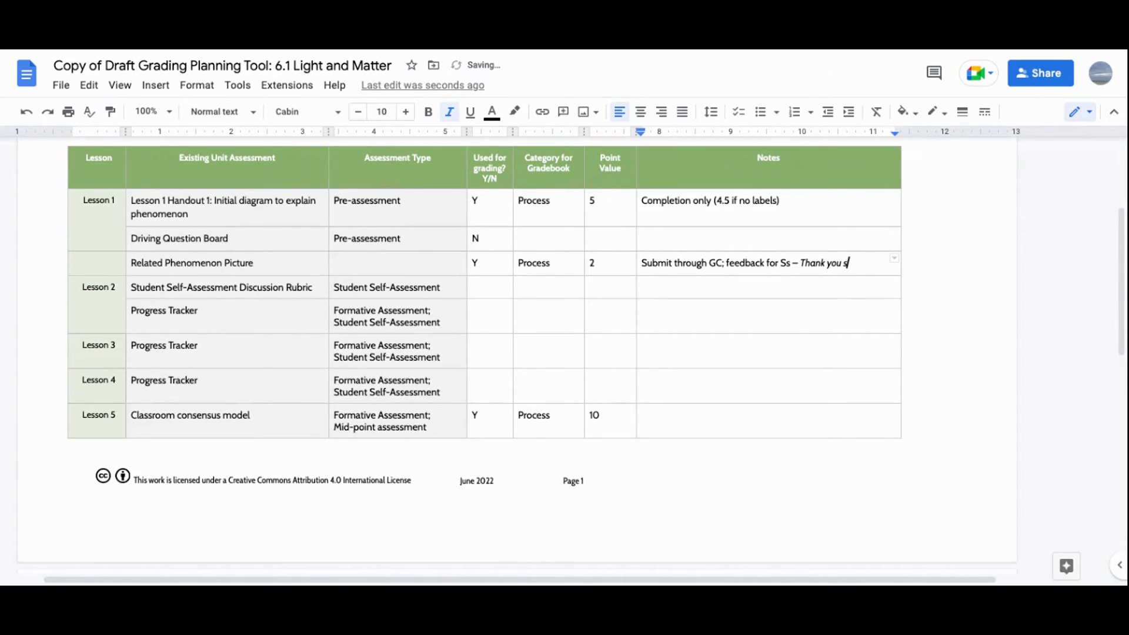
{"action": "type", "text": "bmitting yo"}
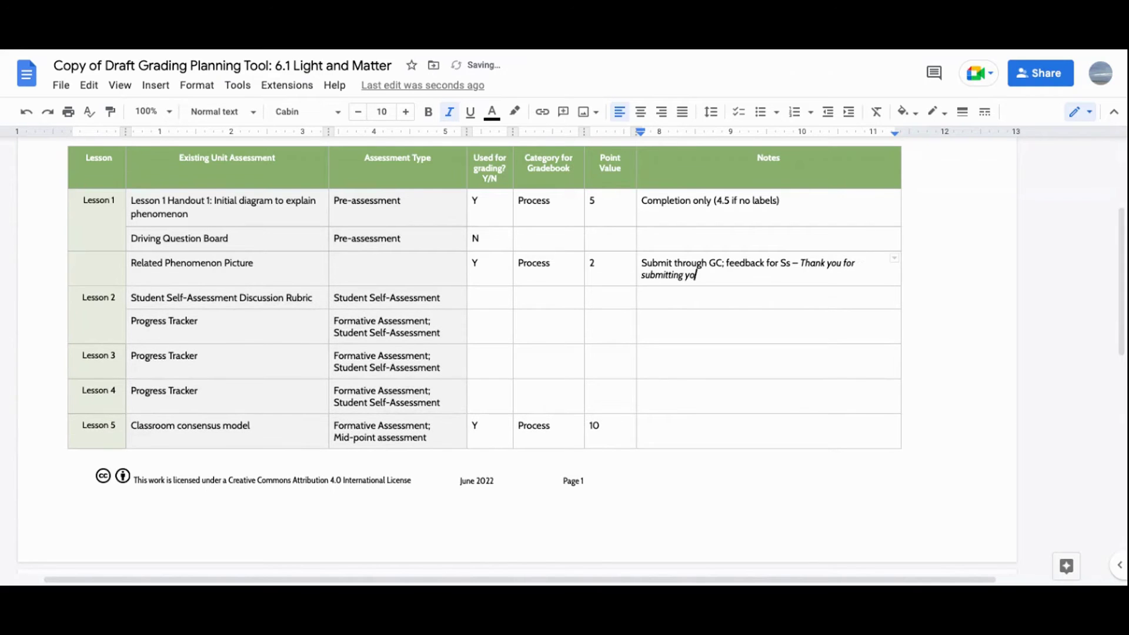
{"action": "type", "text": "ur Related Phenomenon picture. "}
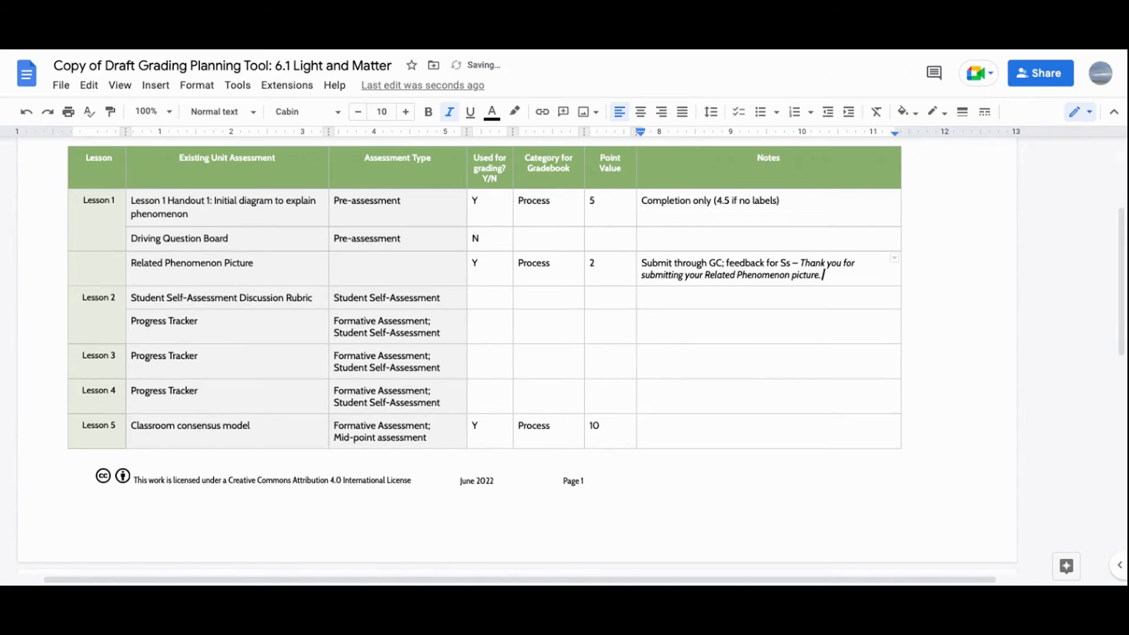
{"action": "type", "text": "We'll share these in class tomorrow!"}
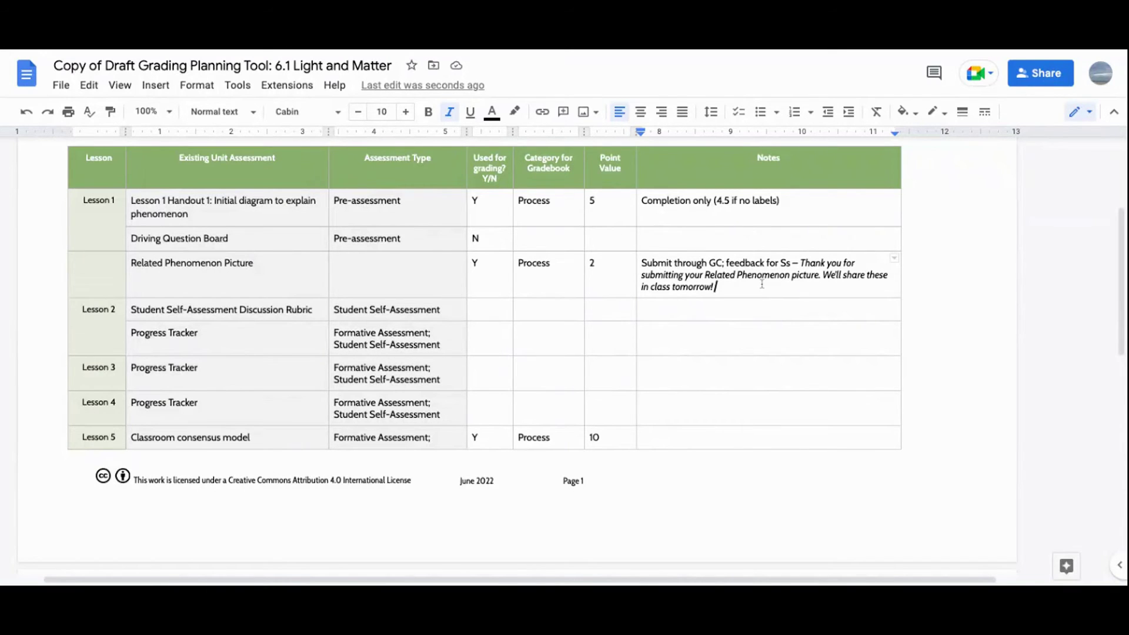
Shade the Related Phenomenon Picture row light blue, from its assessment name through its note
{"action": "key", "text": "ctrl+shift+Left"}
{"action": "key", "text": "shift+Down"}
{"action": "key", "text": "shift+Up"}
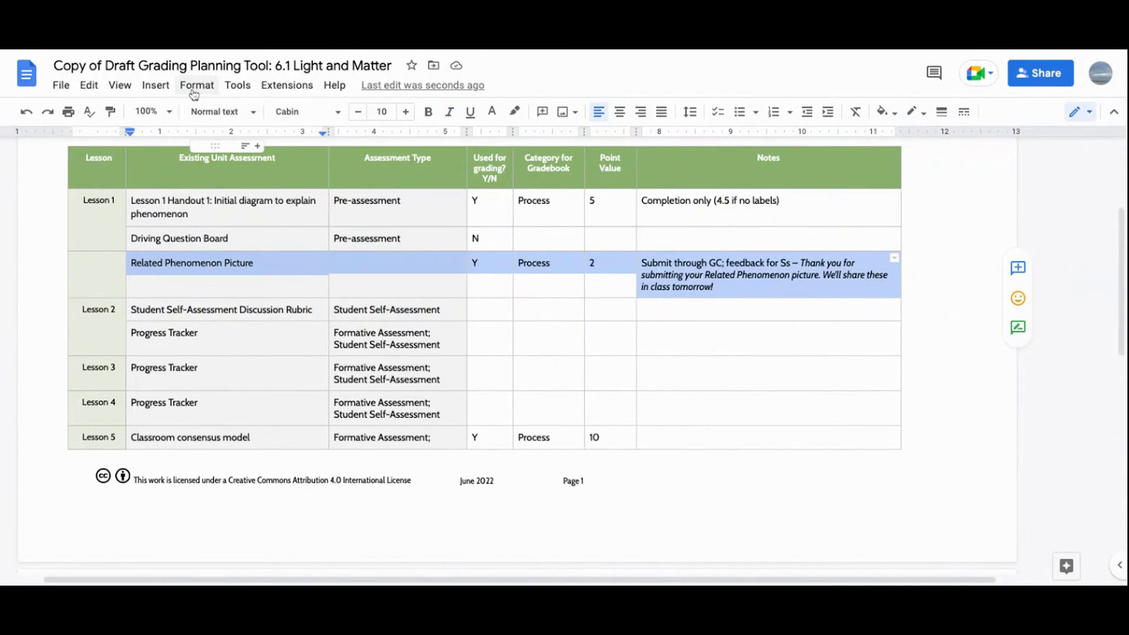
{"action": "left_click", "coordinate": [884, 112]}
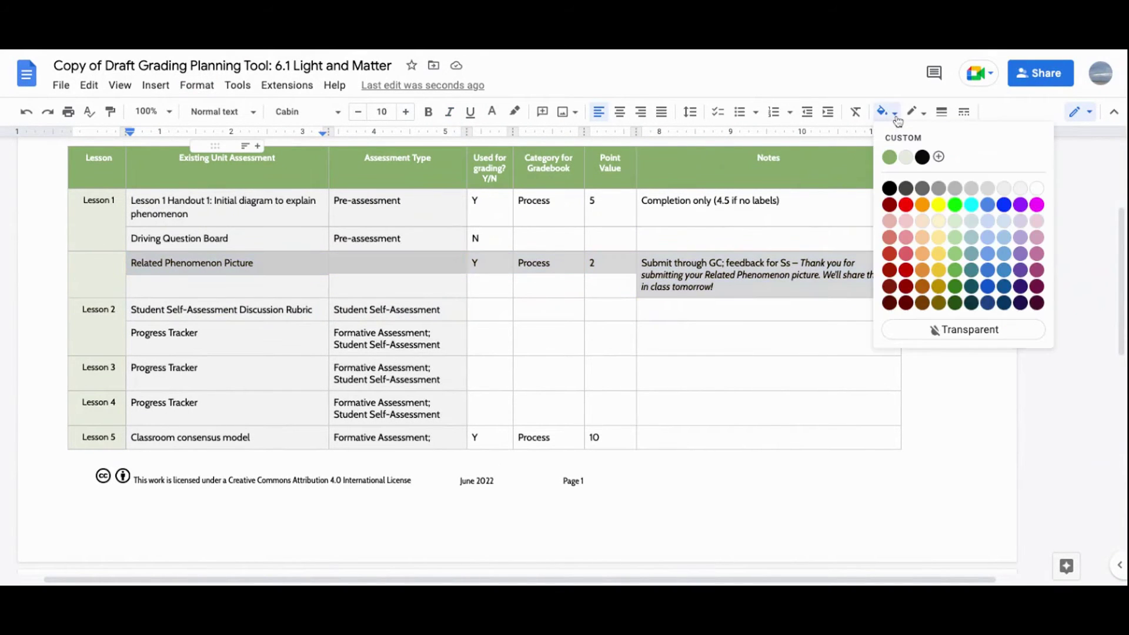
{"action": "left_click", "coordinate": [990, 222]}
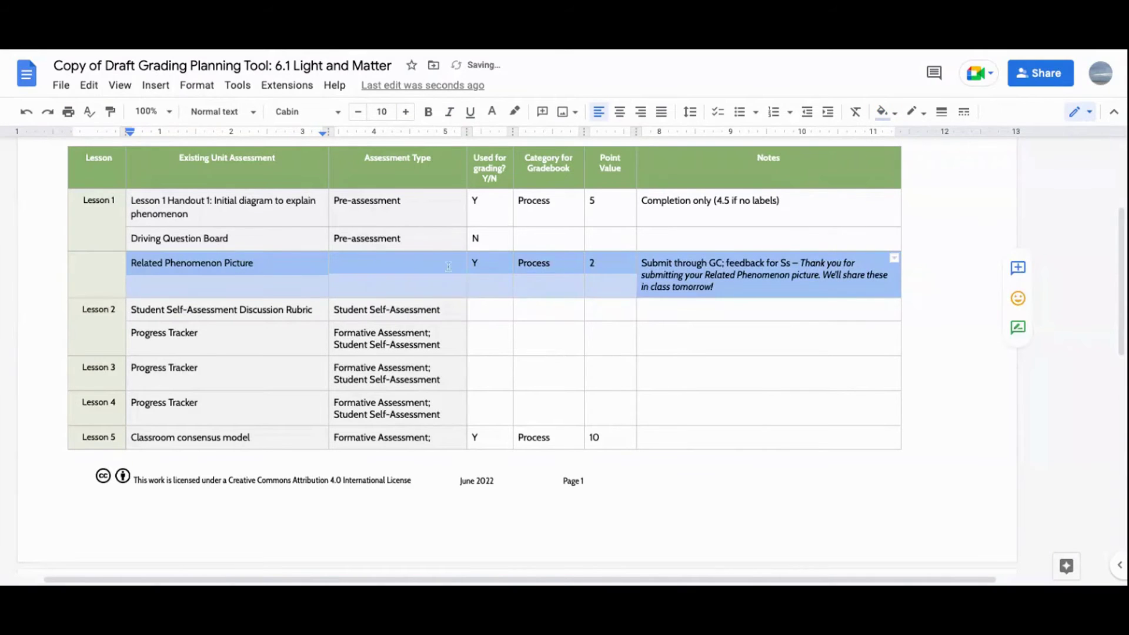
{"action": "left_click", "coordinate": [356, 277]}
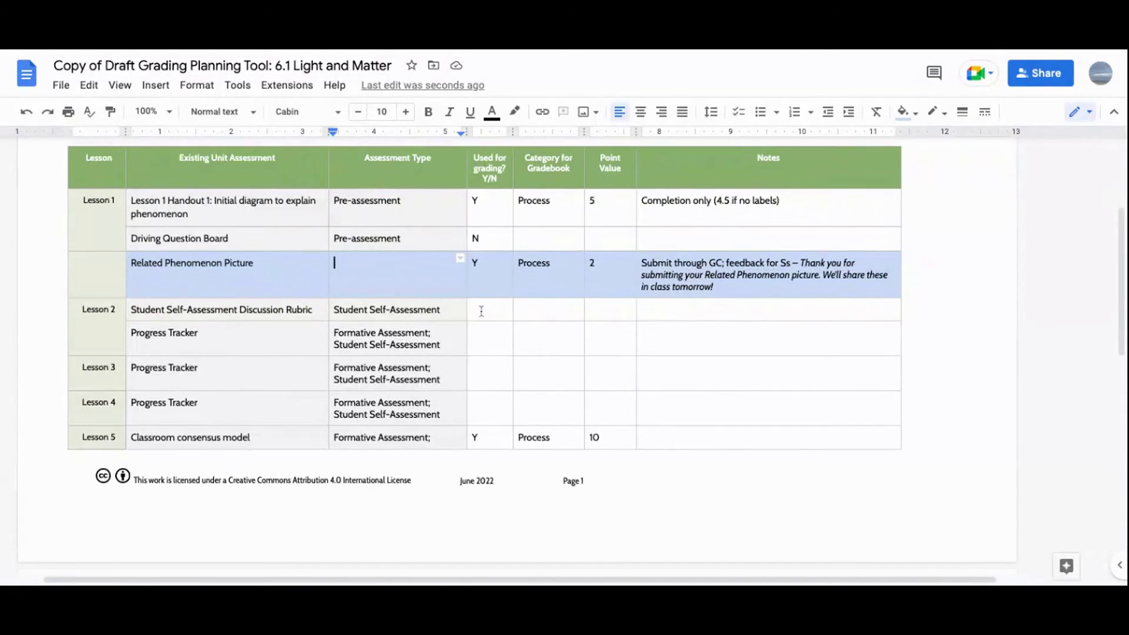
Review the planning table from Lesson 1 through Lesson 8, including the blue added rows, grading choices, point values and notes
{"action": "scroll", "coordinate": [459, 386], "scroll_direction": "down", "scroll_amount": 5}
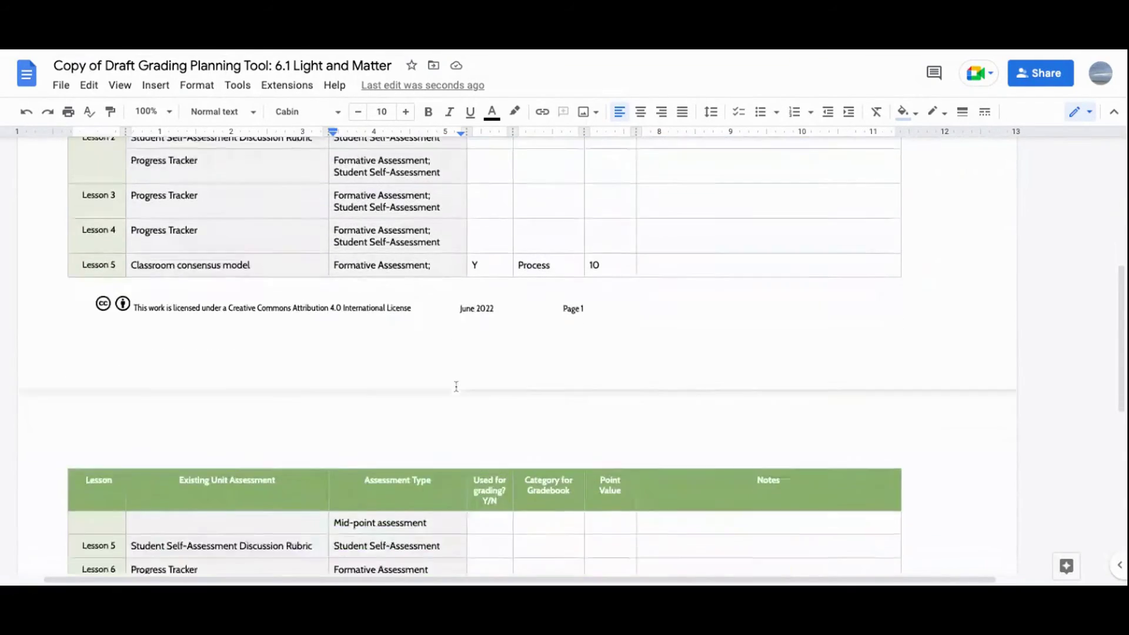
{"action": "scroll", "coordinate": [448, 389], "scroll_direction": "down", "scroll_amount": 3}
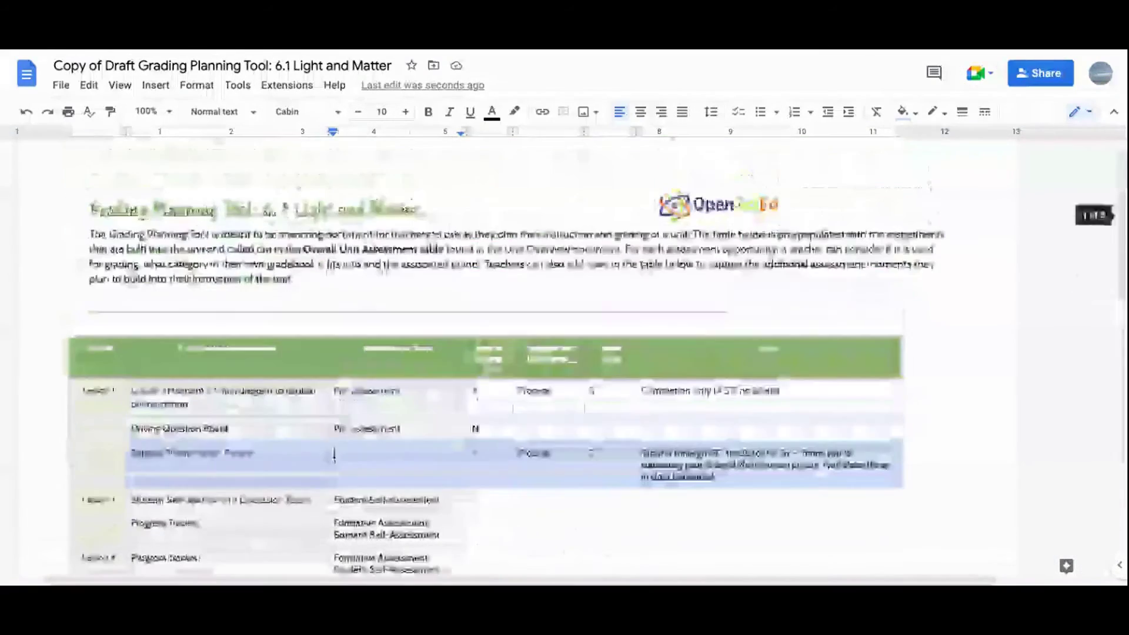
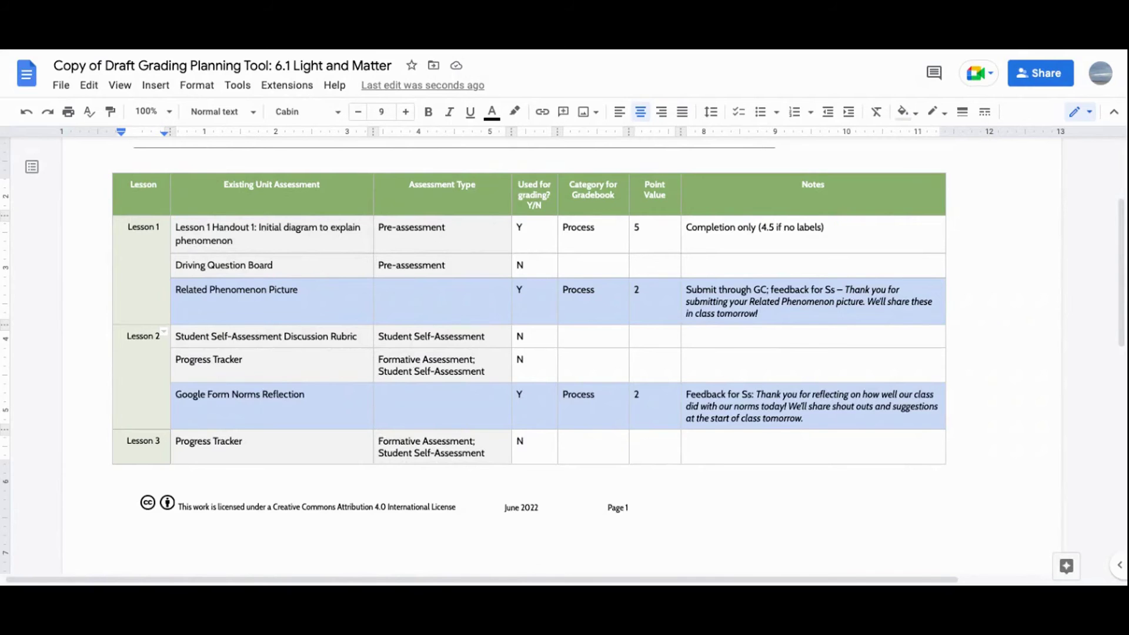
{"action": "scroll", "coordinate": [148, 291], "scroll_direction": "down", "scroll_amount": 1}
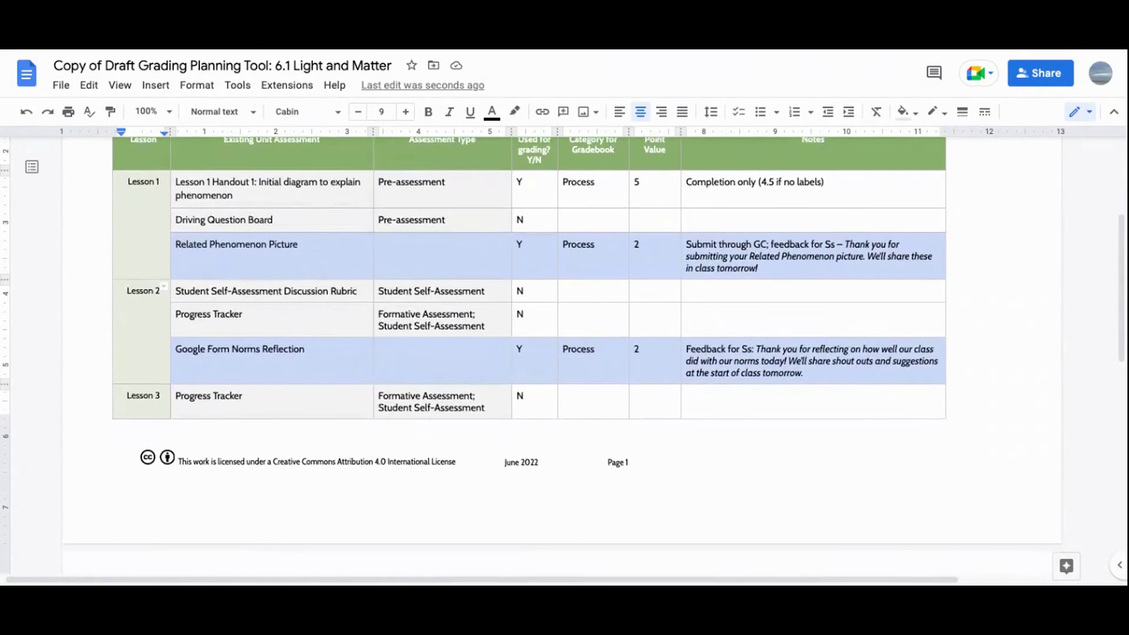
{"action": "scroll", "coordinate": [369, 317], "scroll_direction": "down", "scroll_amount": 1}
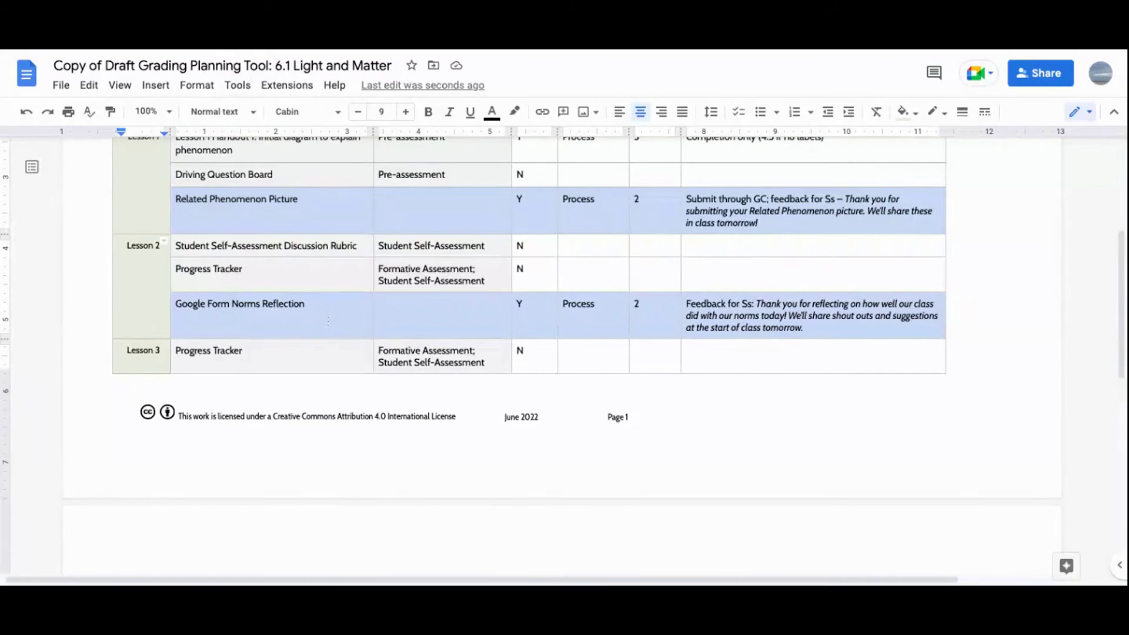
{"action": "scroll", "coordinate": [328, 322], "scroll_direction": "down", "scroll_amount": 3}
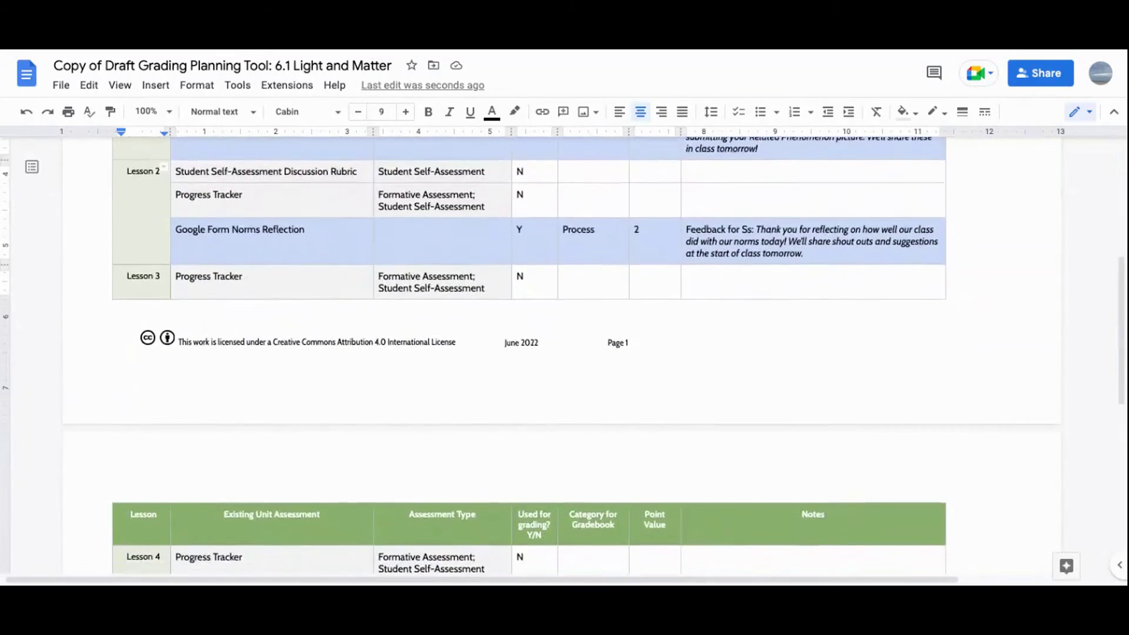
{"action": "scroll", "coordinate": [329, 321], "scroll_direction": "up", "scroll_amount": 3}
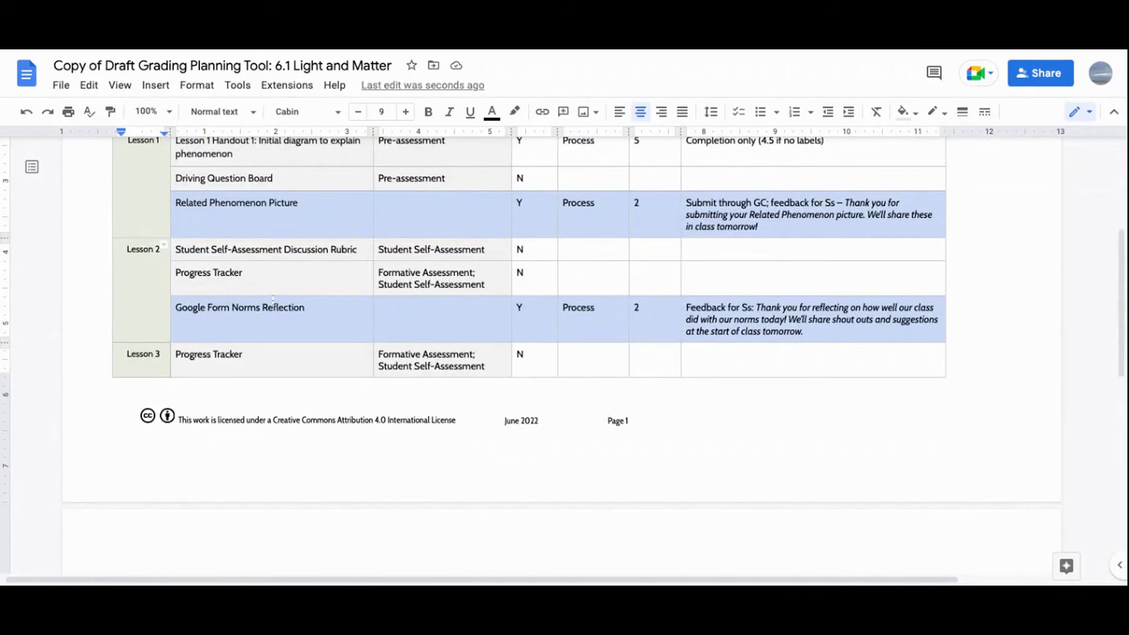
{"action": "scroll", "coordinate": [311, 327], "scroll_direction": "down", "scroll_amount": 1}
{"action": "scroll", "coordinate": [311, 327], "scroll_direction": "down", "scroll_amount": 4}
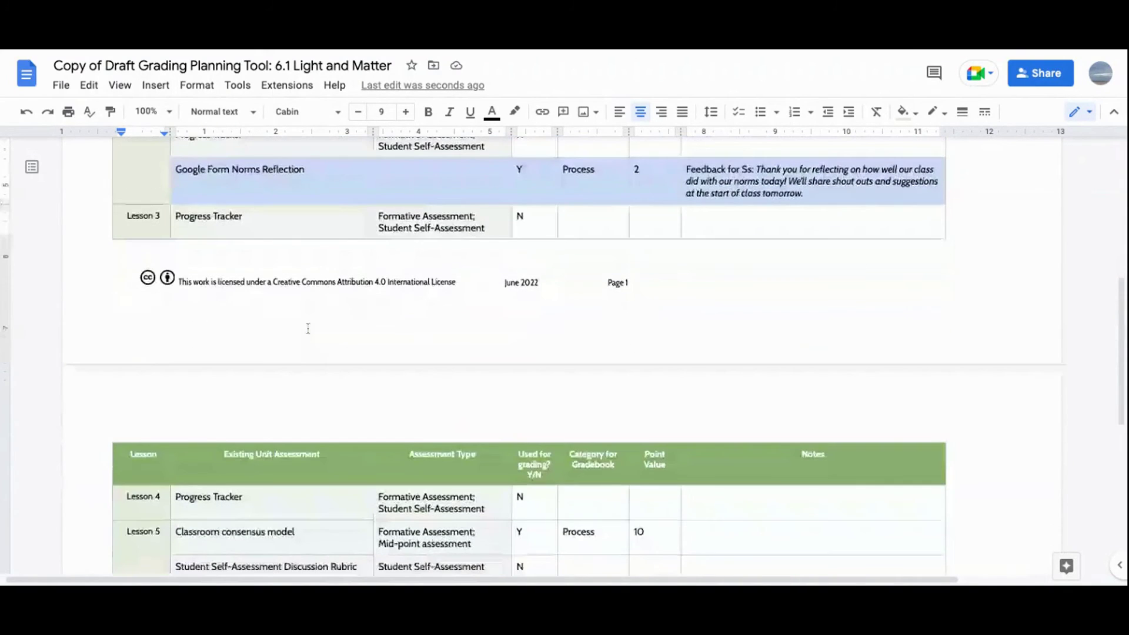
{"action": "scroll", "coordinate": [308, 328], "scroll_direction": "down", "scroll_amount": 1}
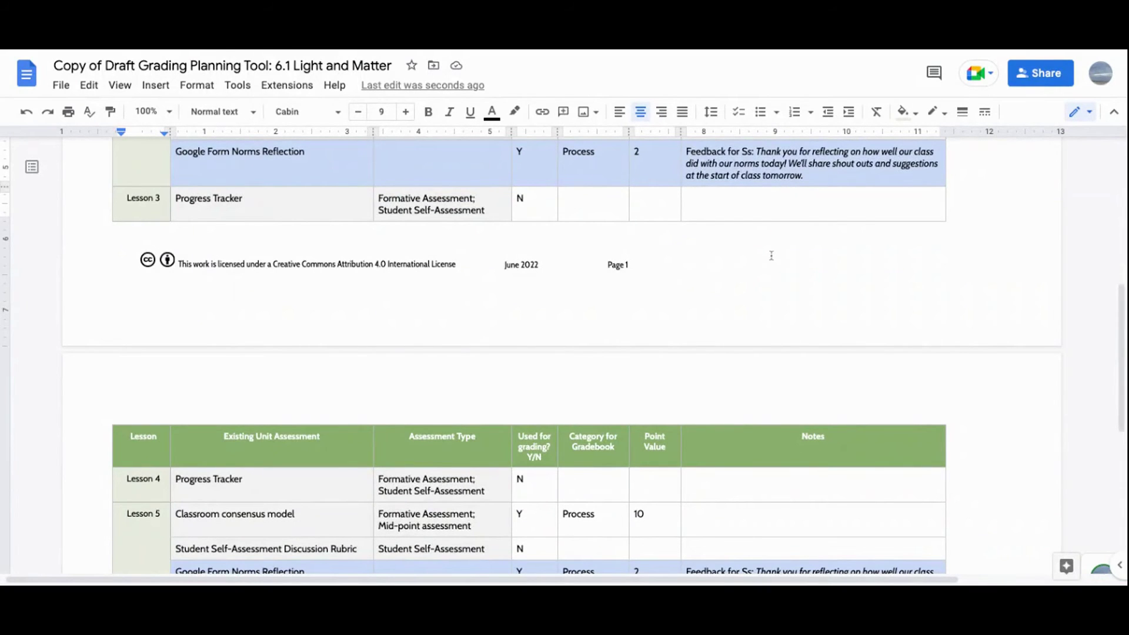
{"action": "scroll", "coordinate": [771, 256], "scroll_direction": "down", "scroll_amount": 3}
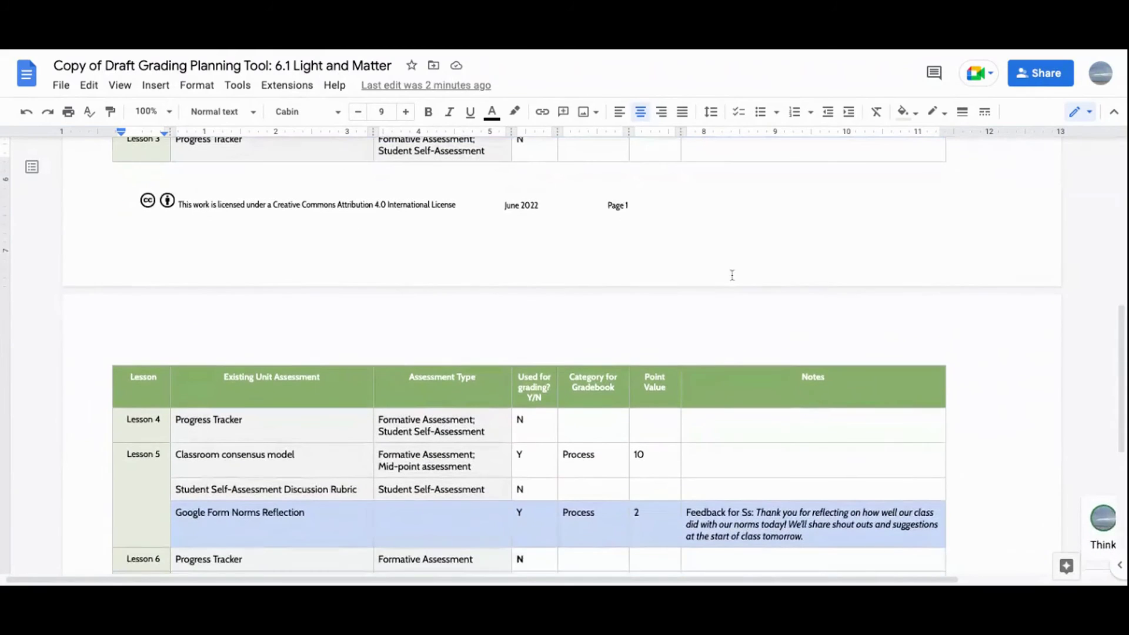
{"action": "scroll", "coordinate": [711, 288], "scroll_direction": "down", "scroll_amount": 3}
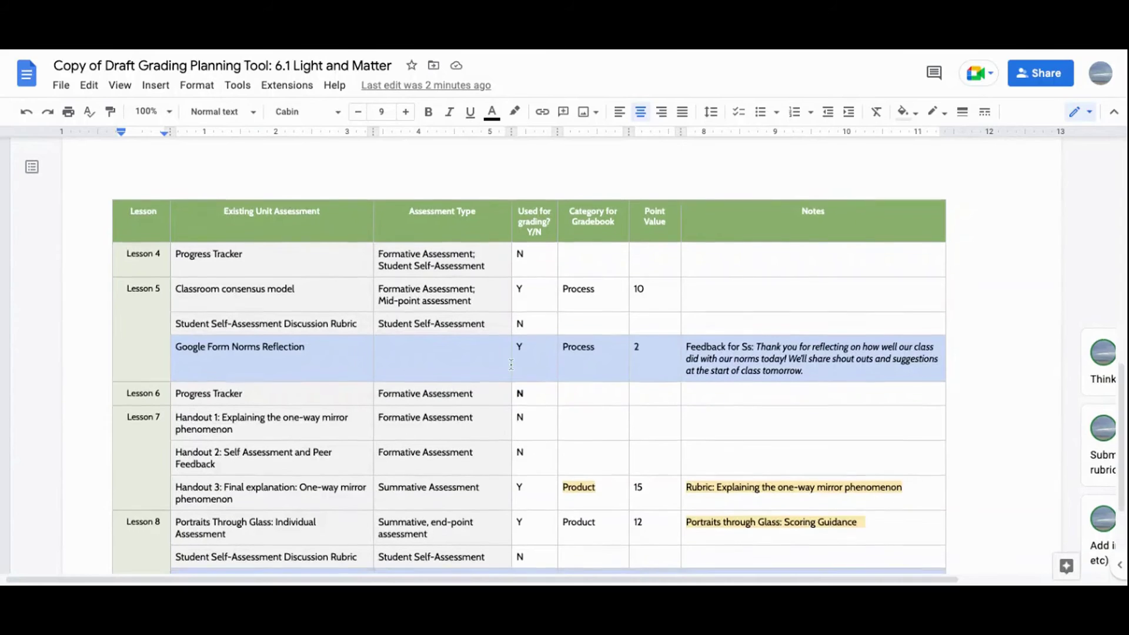
{"action": "scroll", "coordinate": [524, 372], "scroll_direction": "down", "scroll_amount": 1}
{"action": "scroll", "coordinate": [524, 371], "scroll_direction": "down", "scroll_amount": 1}
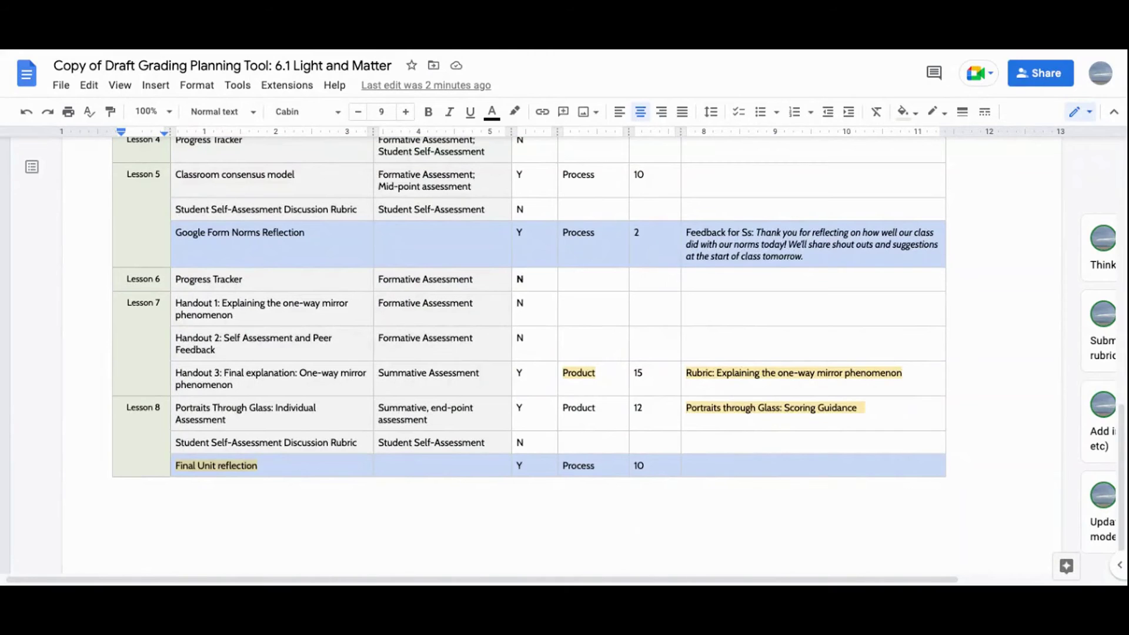
{"action": "scroll", "coordinate": [529, 338], "scroll_direction": "down", "scroll_amount": 1}
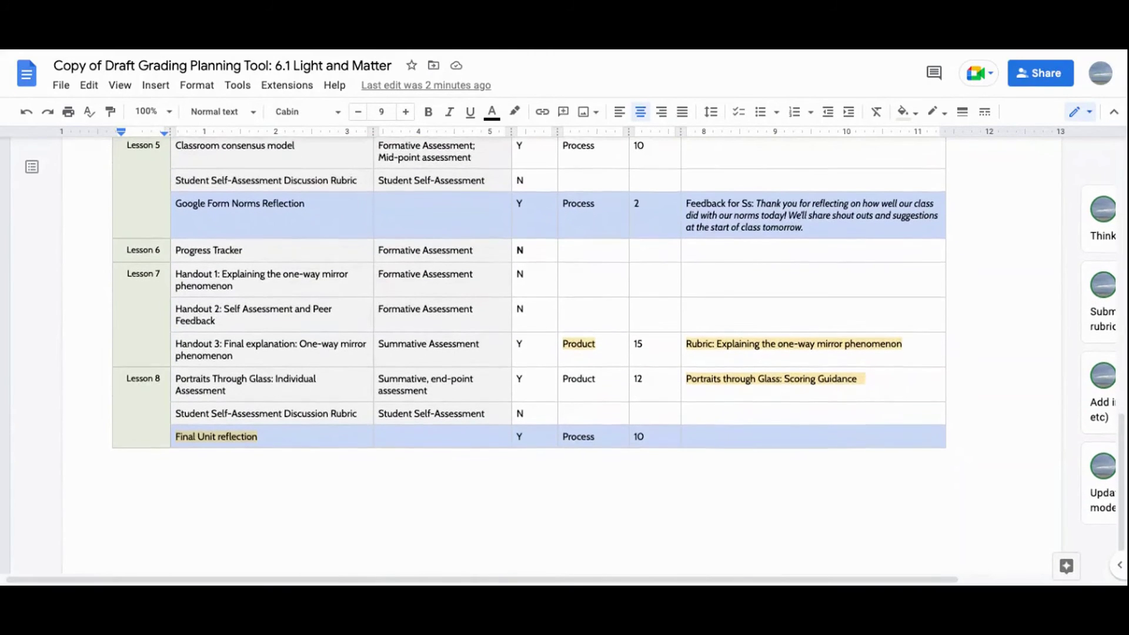
Examine the margin comments beside the later lessons, including the revise/resubmit, CER rubric, scaffolds and consensus model reminders
{"action": "scroll", "coordinate": [509, 416], "scroll_direction": "down", "scroll_amount": 1}
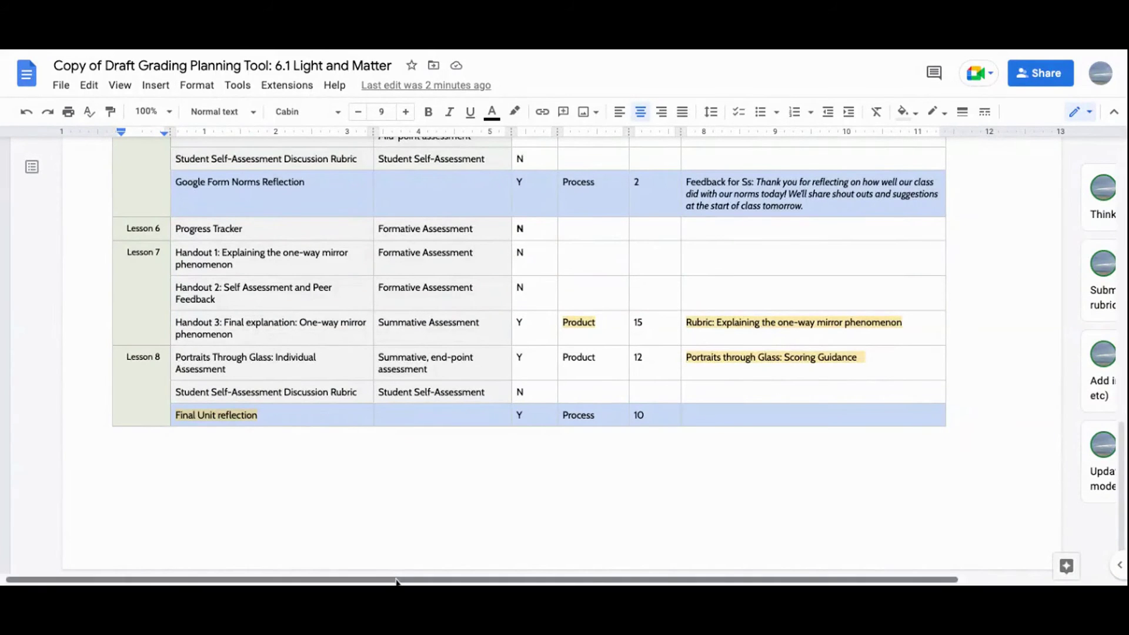
{"action": "scroll", "coordinate": [394, 570], "scroll_direction": "right", "scroll_amount": 4}
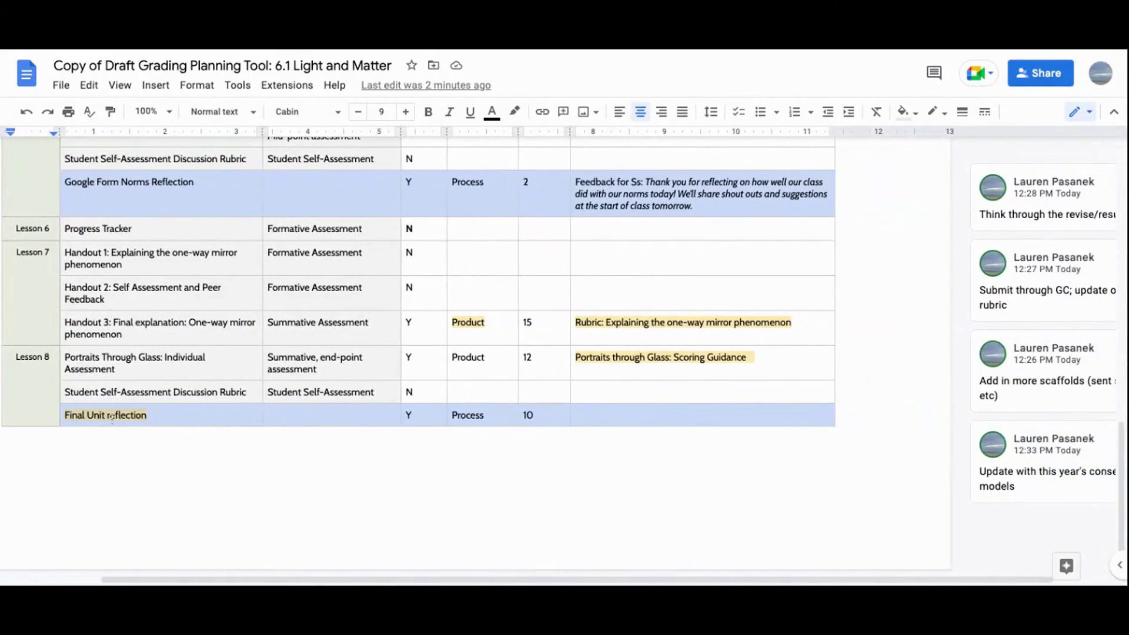
{"action": "scroll", "coordinate": [366, 579], "scroll_direction": "right", "scroll_amount": 2}
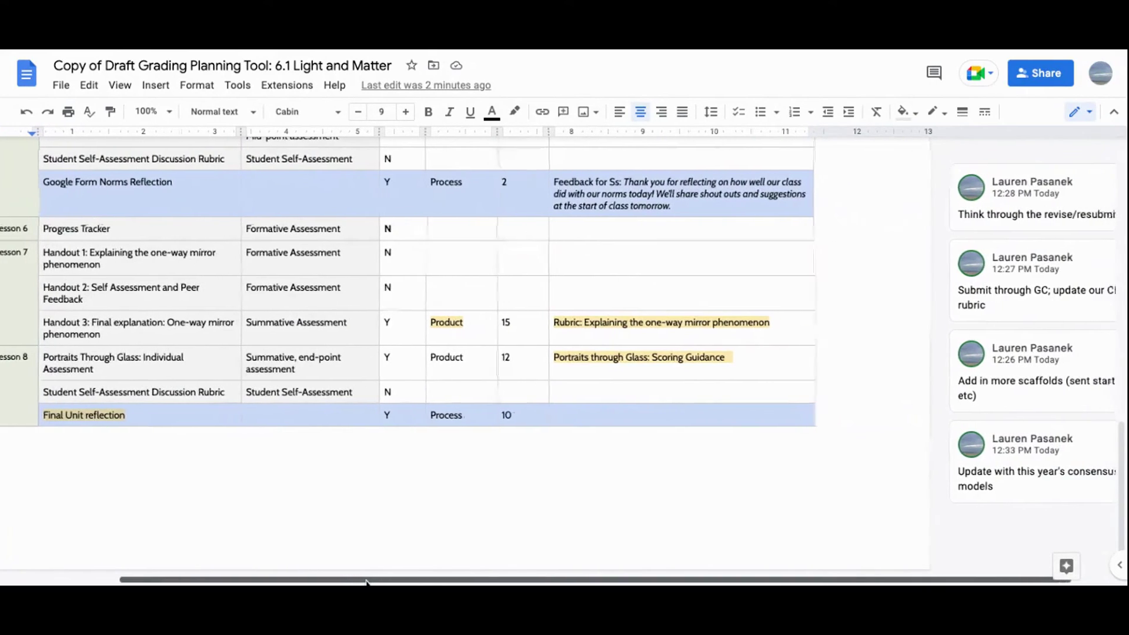
{"action": "scroll", "coordinate": [366, 579], "scroll_direction": "right", "scroll_amount": 1}
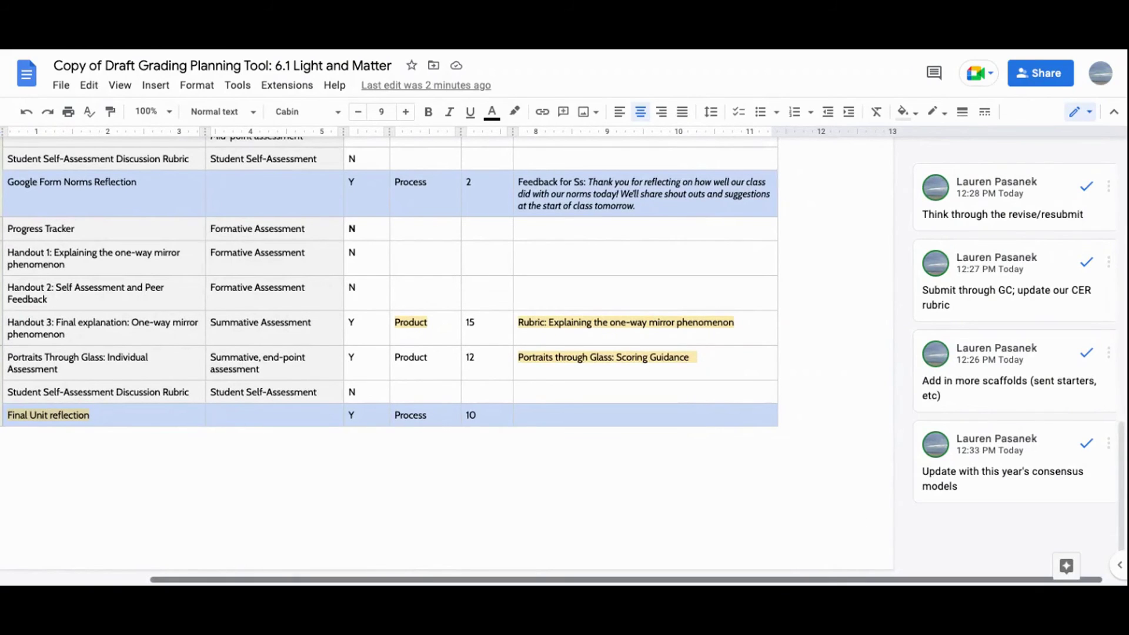
Look over the completed planning table on both pages together with its comments, ending at the document's title and introduction
{"action": "left_click_drag", "start_coordinate": [835, 582], "coordinate": [708, 430]}
{"action": "scroll", "coordinate": [708, 430], "scroll_direction": "up", "scroll_amount": 15}
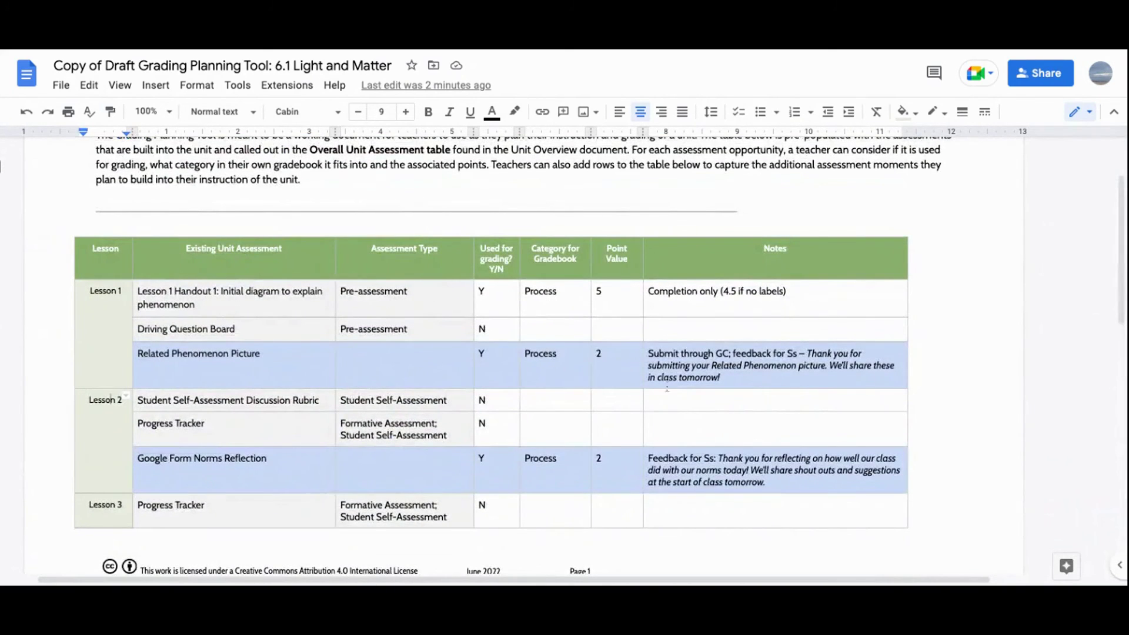
{"action": "scroll", "coordinate": [497, 496], "scroll_direction": "down", "scroll_amount": 3}
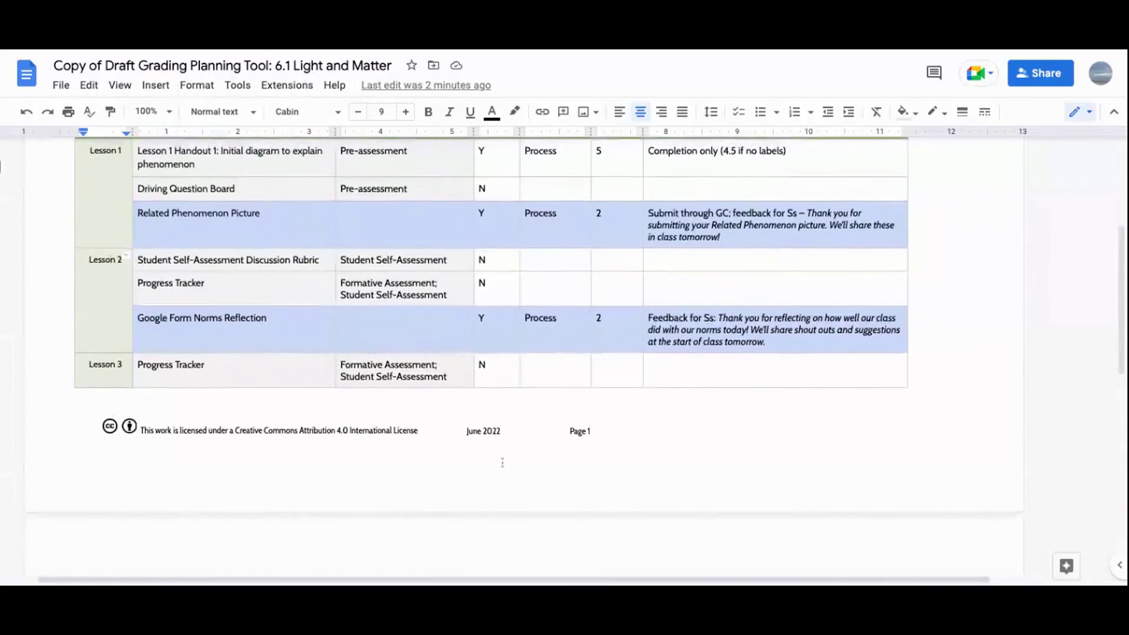
{"action": "scroll", "coordinate": [503, 463], "scroll_direction": "up", "scroll_amount": 2}
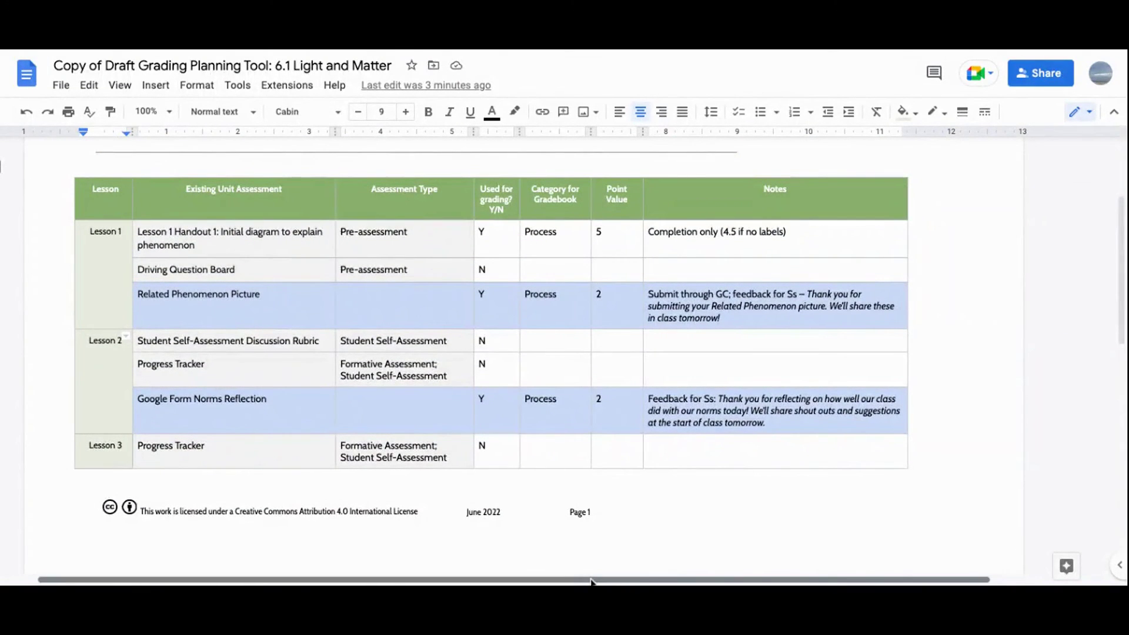
{"action": "left_click_drag", "start_coordinate": [606, 583], "coordinate": [689, 582]}
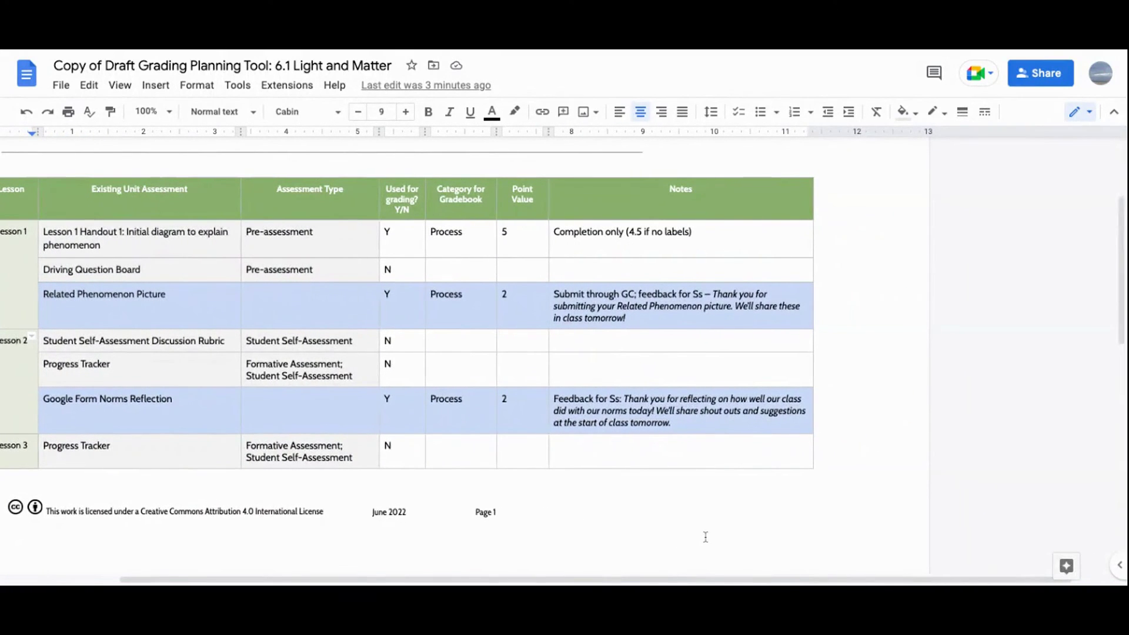
{"action": "scroll", "coordinate": [706, 537], "scroll_direction": "down", "scroll_amount": 3}
{"action": "scroll", "coordinate": [706, 537], "scroll_direction": "down", "scroll_amount": 7}
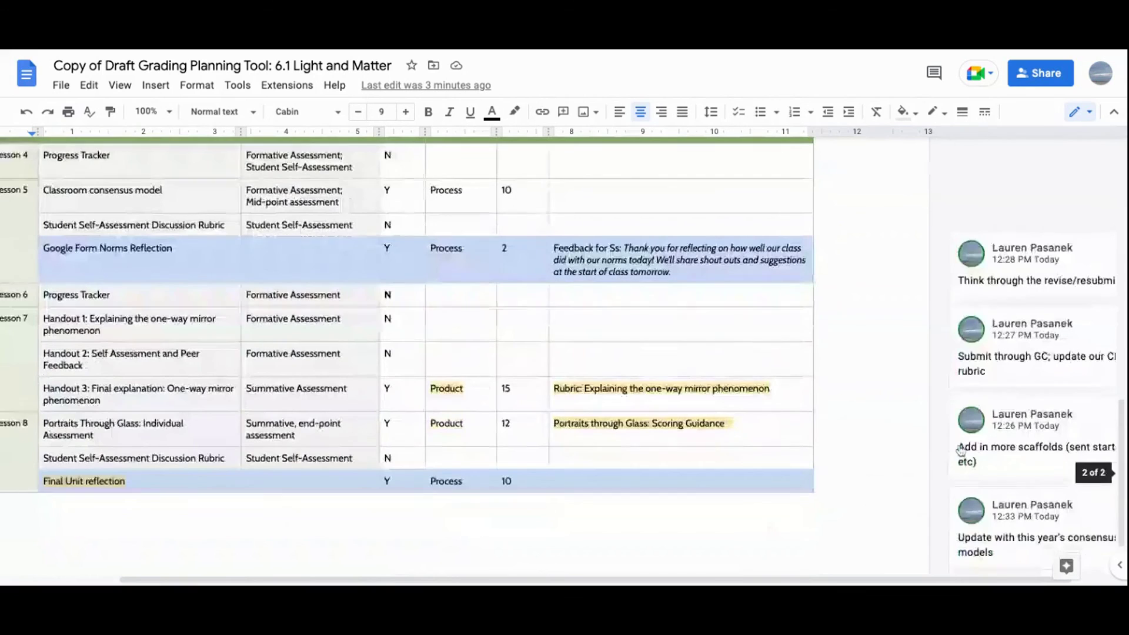
{"action": "scroll", "coordinate": [736, 516], "scroll_direction": "up", "scroll_amount": 5}
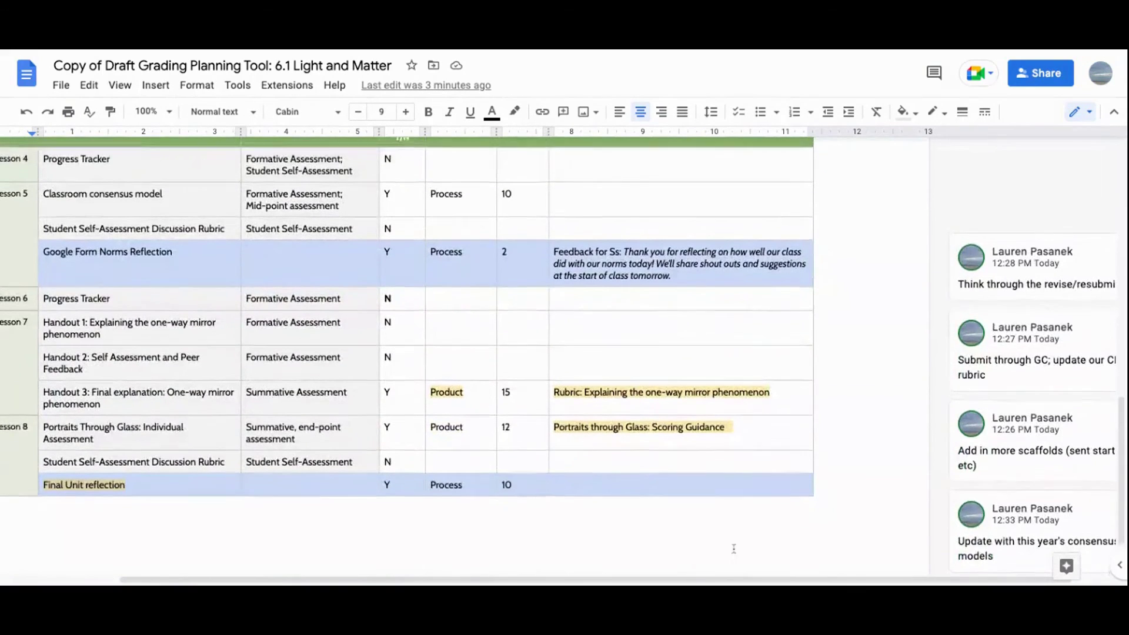
{"action": "scroll", "coordinate": [735, 544], "scroll_direction": "up", "scroll_amount": 2}
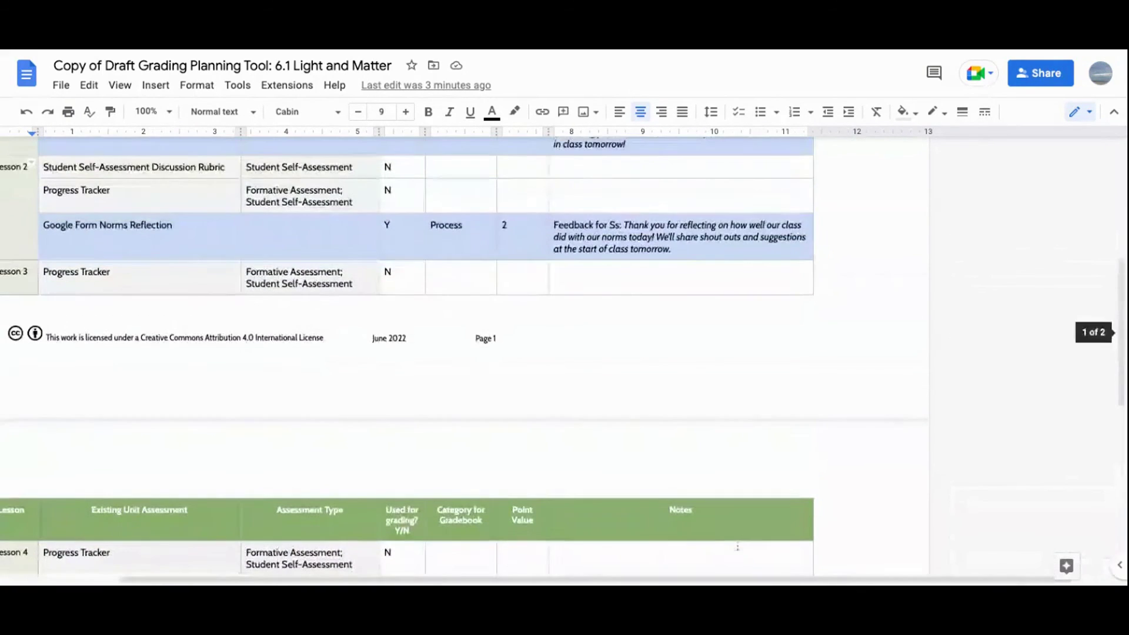
{"action": "scroll", "coordinate": [515, 524], "scroll_direction": "up", "scroll_amount": 2}
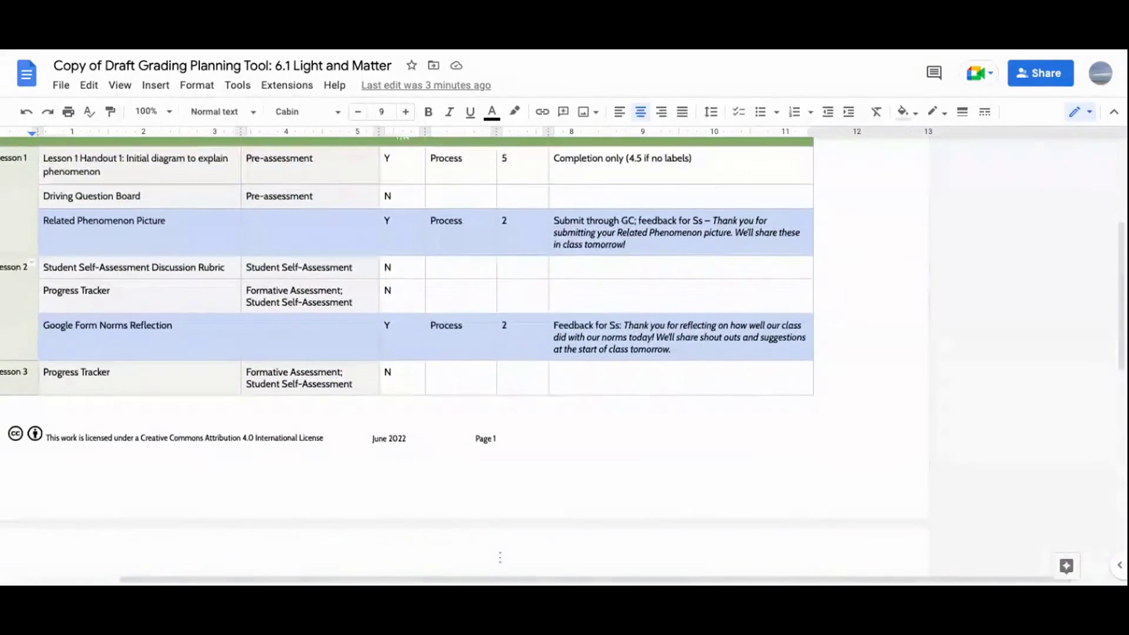
{"action": "left_click_drag", "start_coordinate": [512, 581], "coordinate": [469, 532]}
{"action": "scroll", "coordinate": [470, 529], "scroll_direction": "up", "scroll_amount": 4}
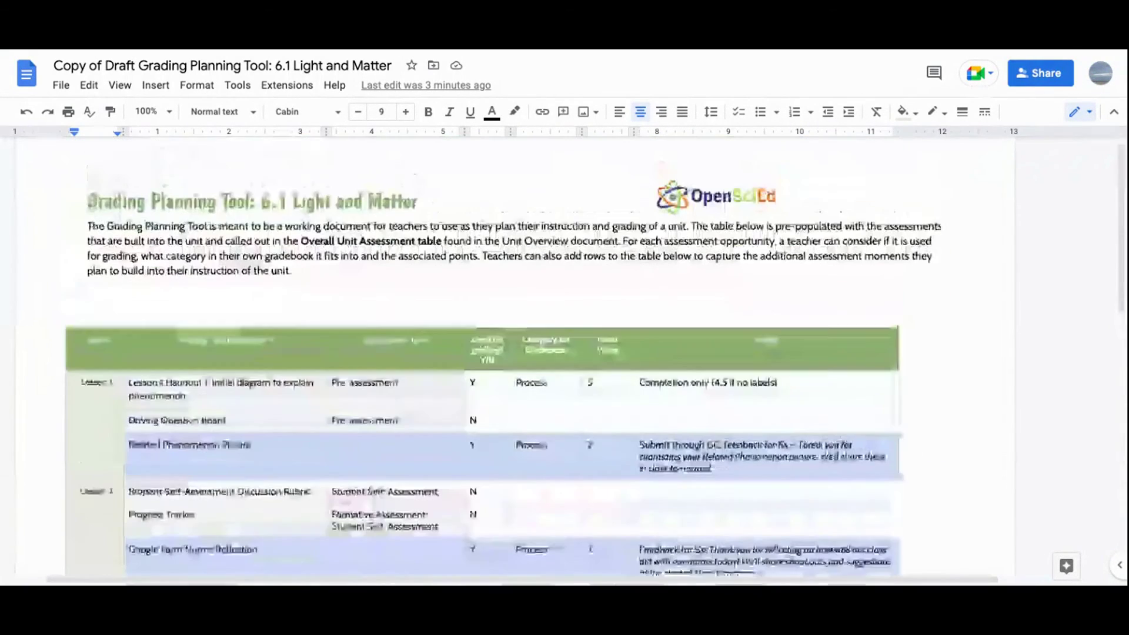